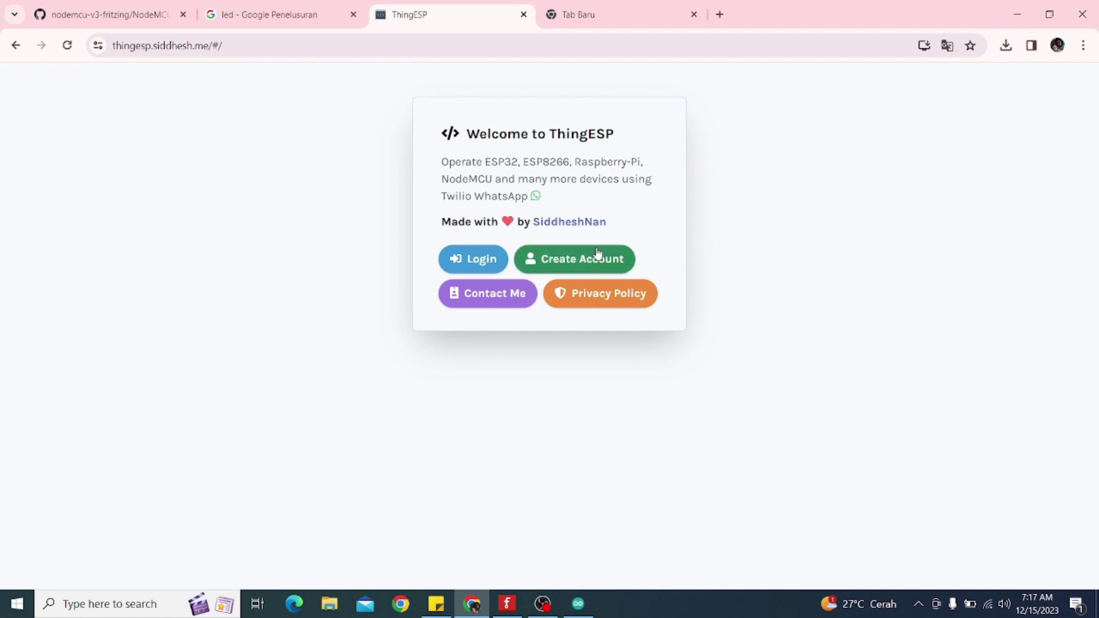
Open the ThingESP signup form and enter a username, password and e-mail address, correcting the e-mail's last digit
click(578, 261)
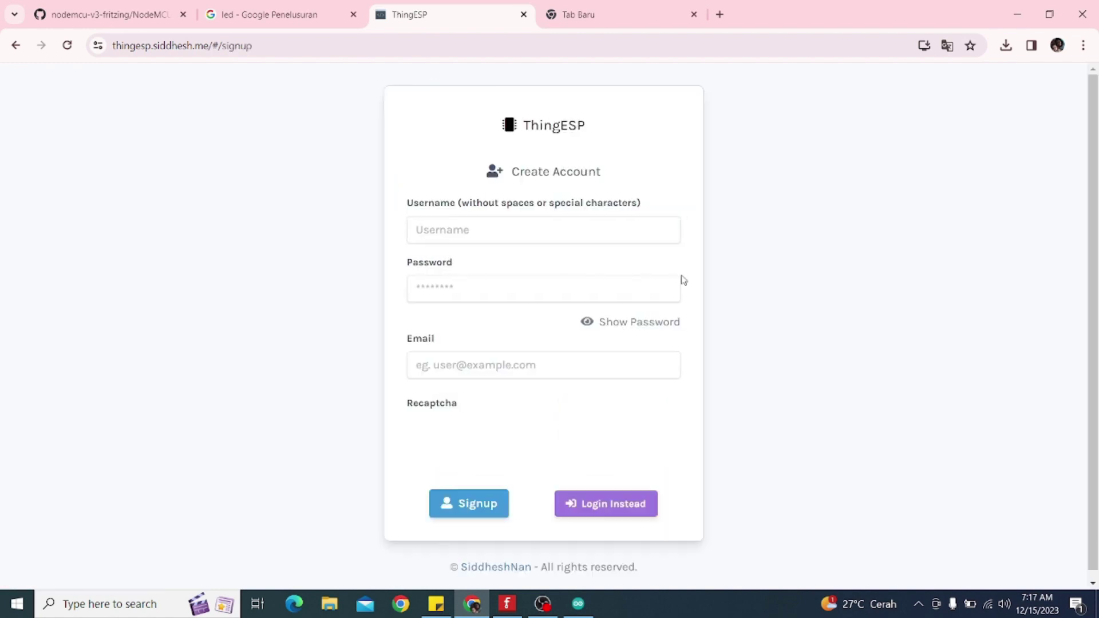
click(528, 238)
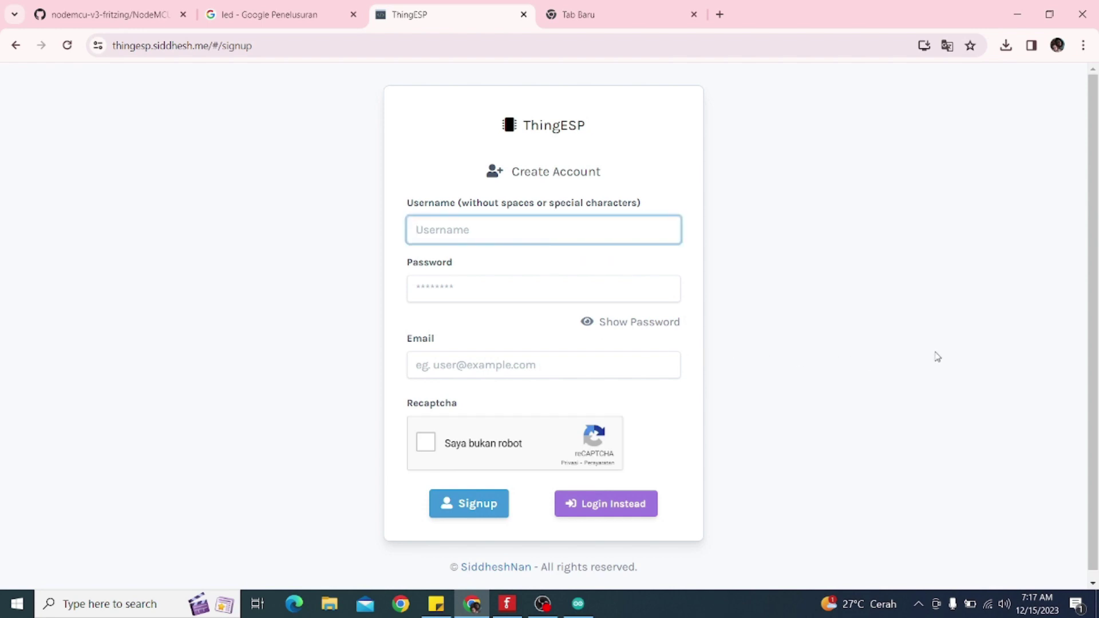
text(miftahulwalid)
click(505, 298)
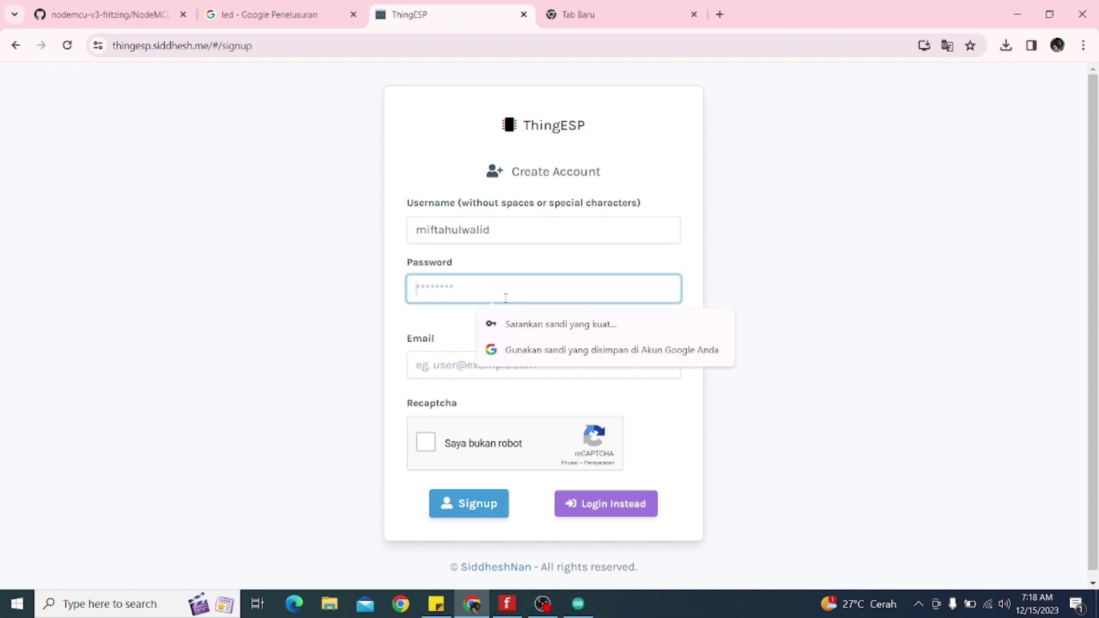
text(•••••••••)
click(760, 274)
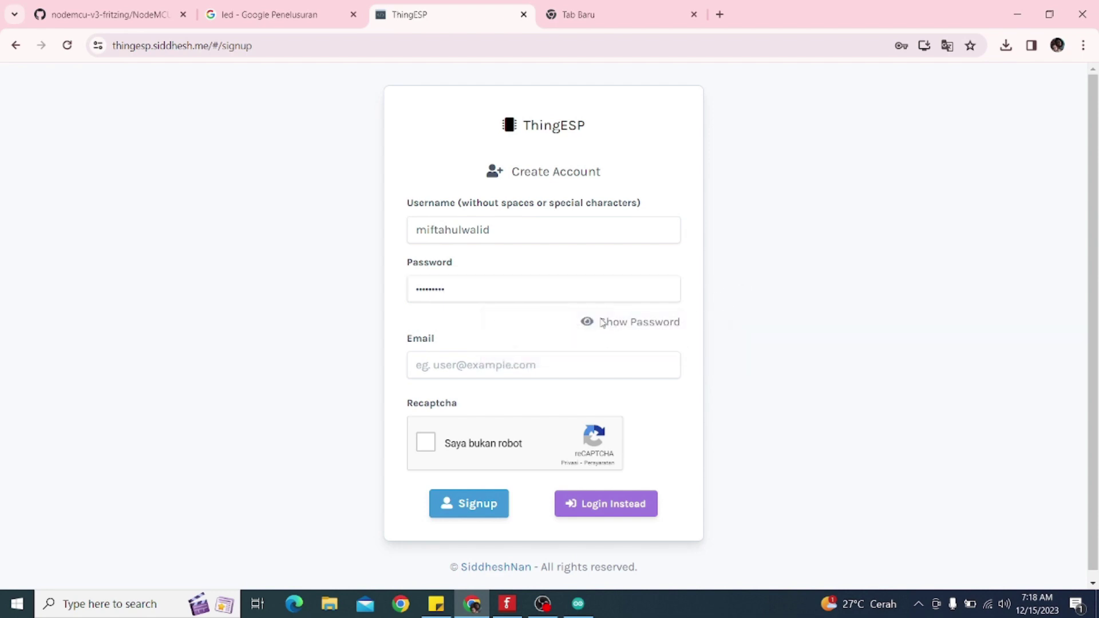
click(517, 358)
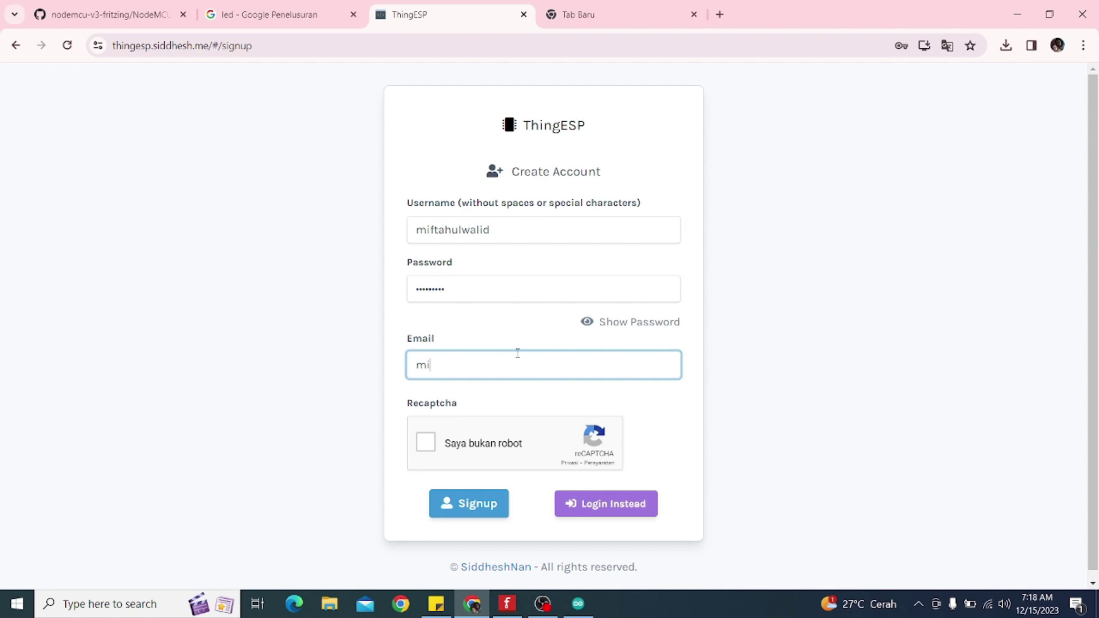
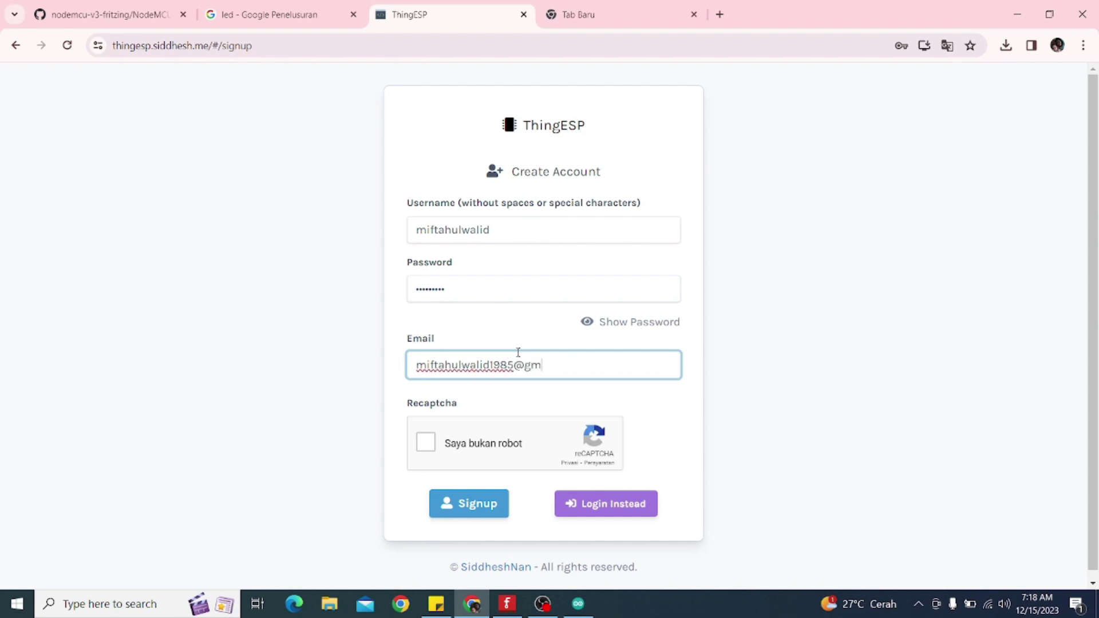
click(1057, 46)
click(817, 190)
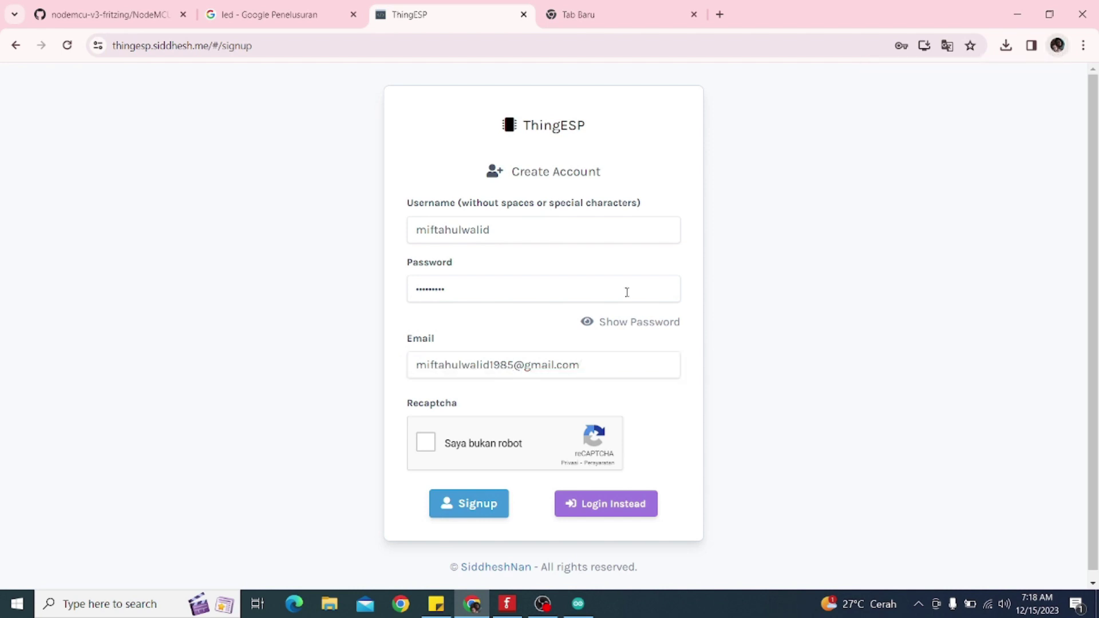
click(515, 365)
key(BackSpace)
text(6)
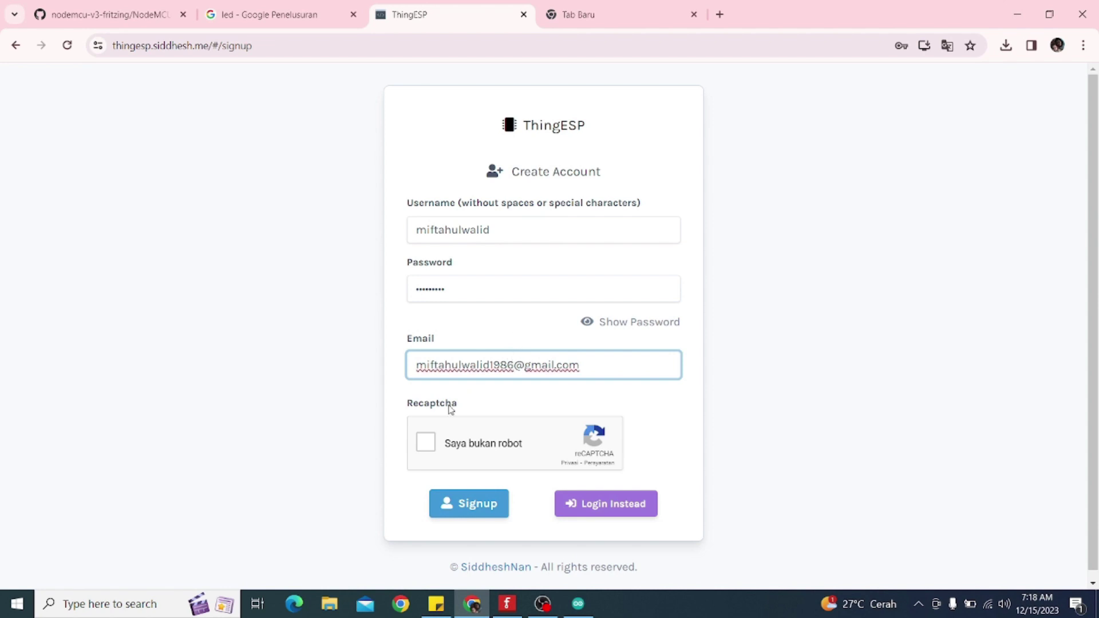
Complete the reCAPTCHA, submit the signup, dismiss the notice and move to the blank new tab
click(425, 443)
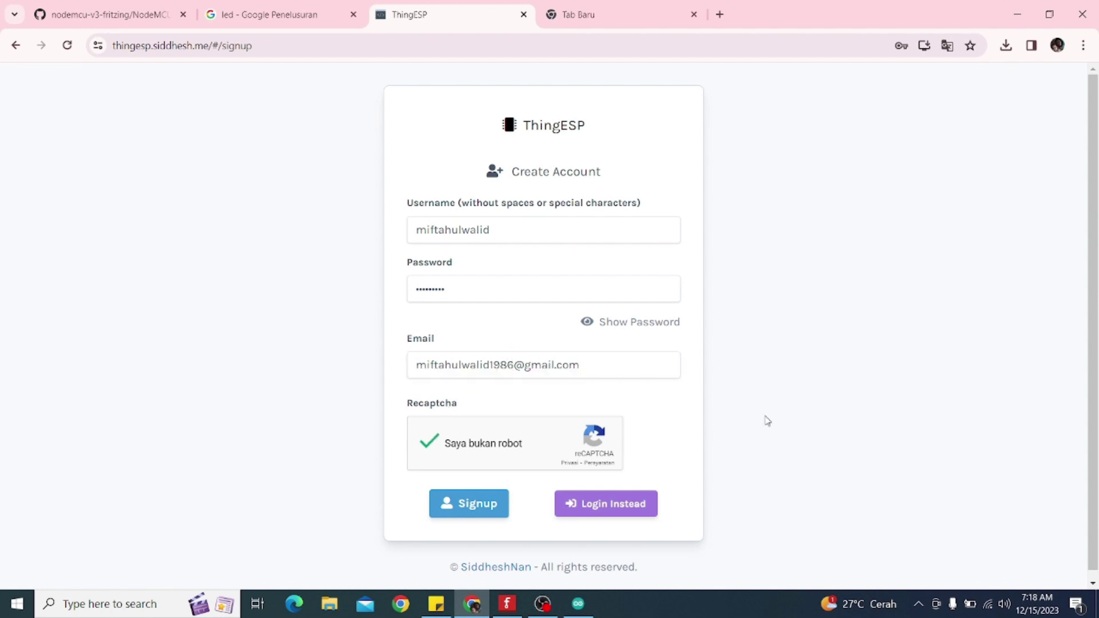
scroll(806, 417, down, 1)
click(476, 499)
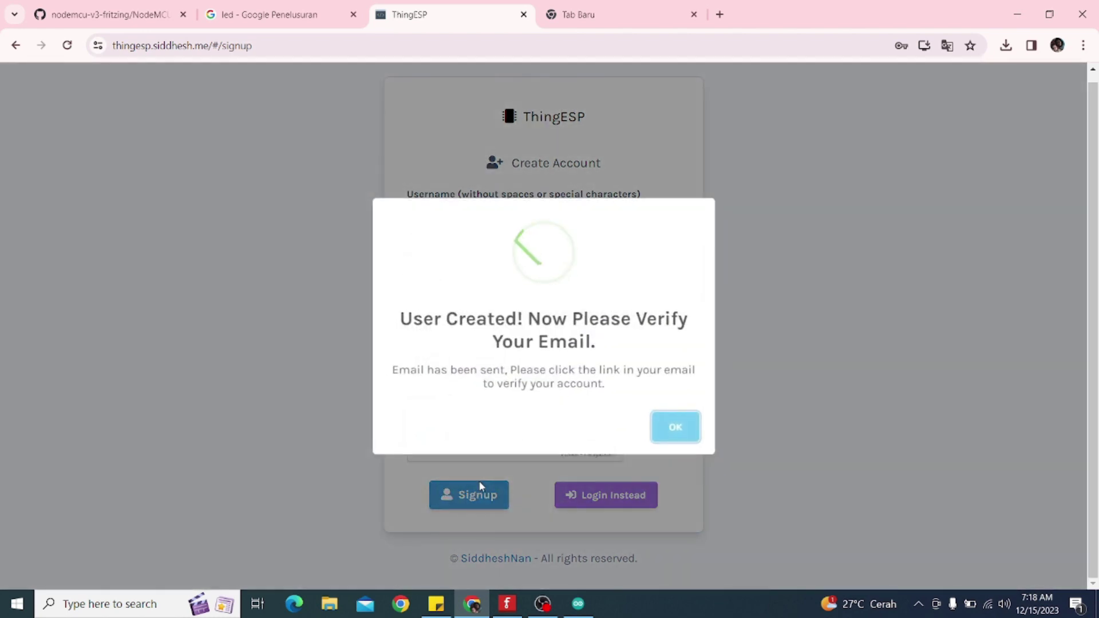
click(672, 431)
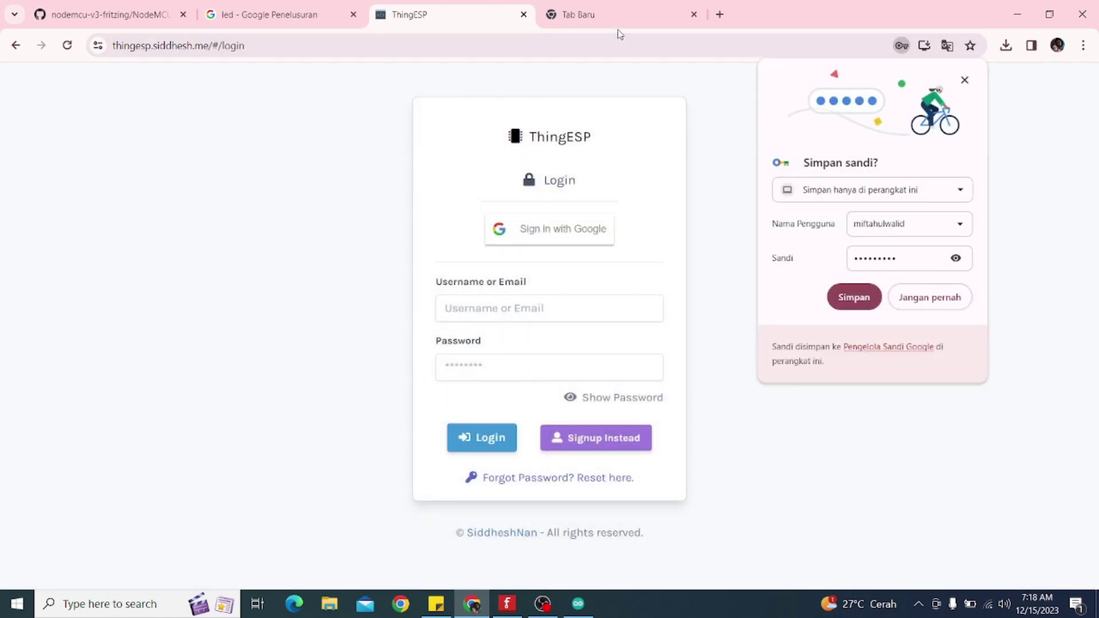
click(605, 20)
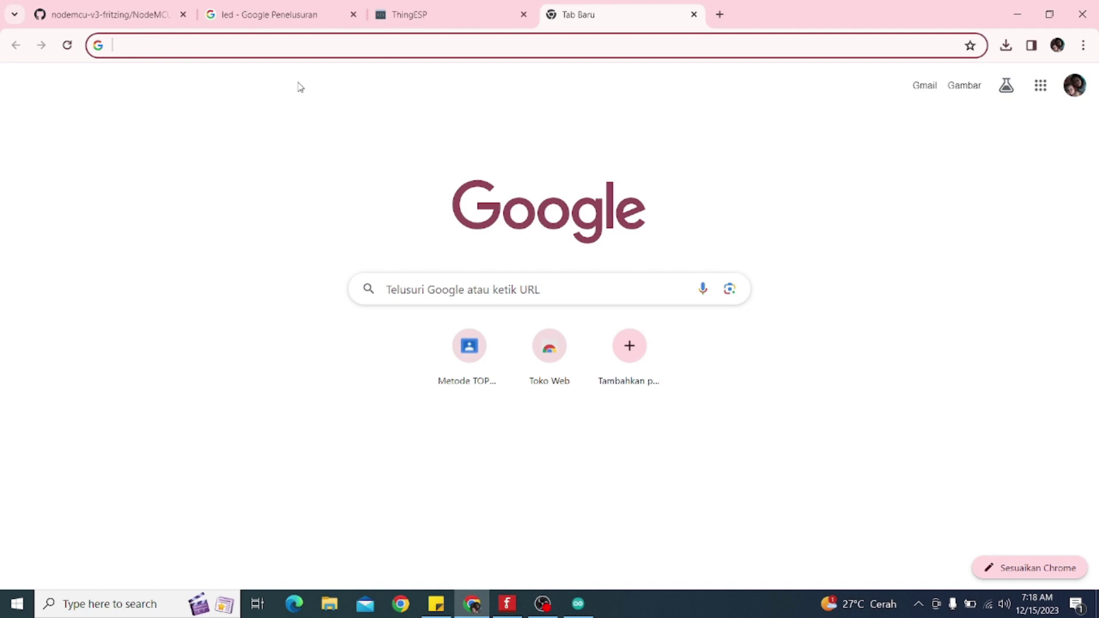
Open the 'Activate your ThingESP Account' email in Gmail and confirm the address
click(923, 86)
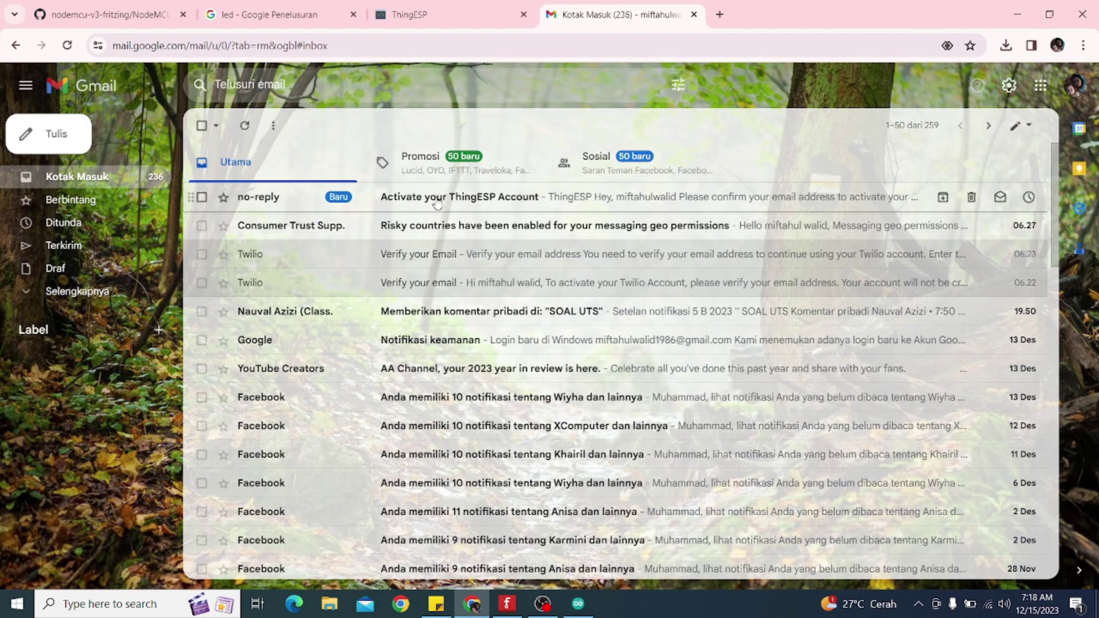
click(437, 200)
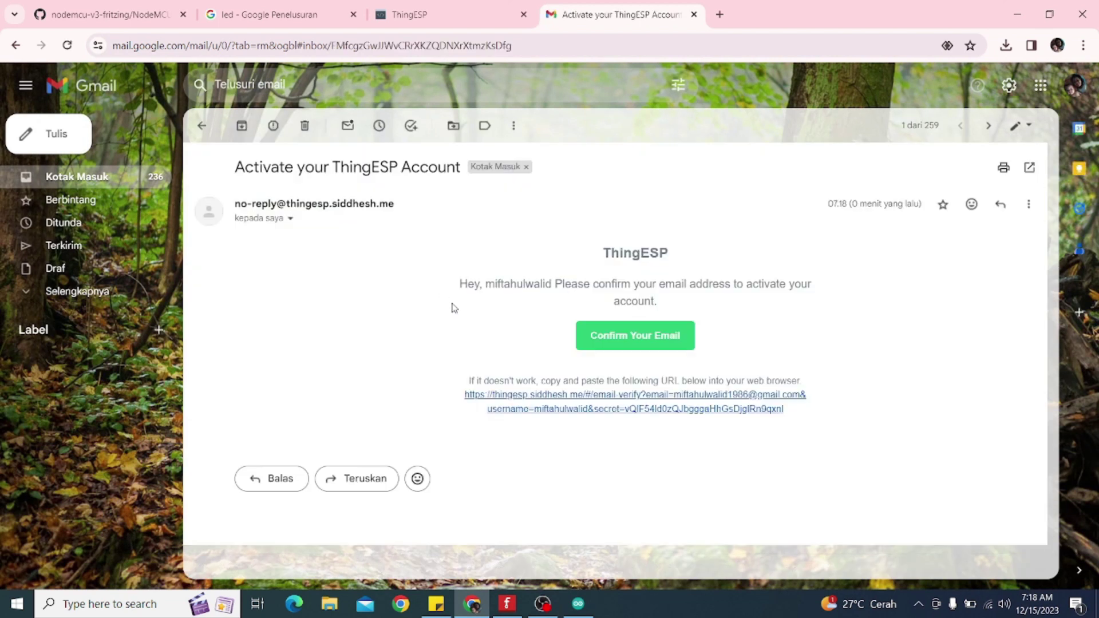
click(631, 338)
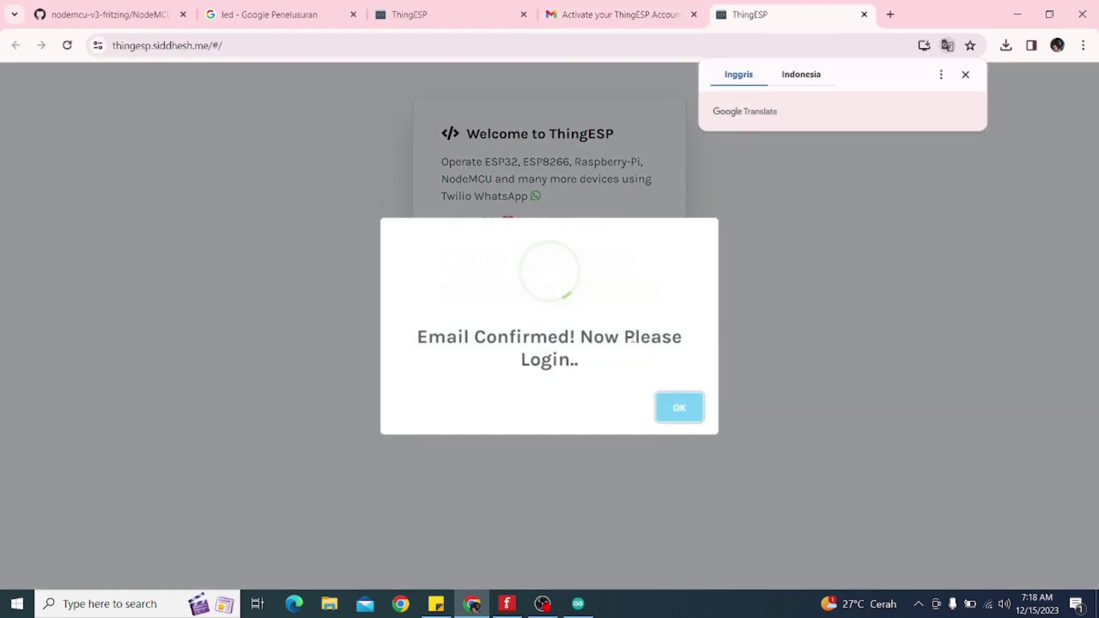
Log in to ThingESP with the account e-mail and password, dismissing Chrome's save-password popup
click(678, 414)
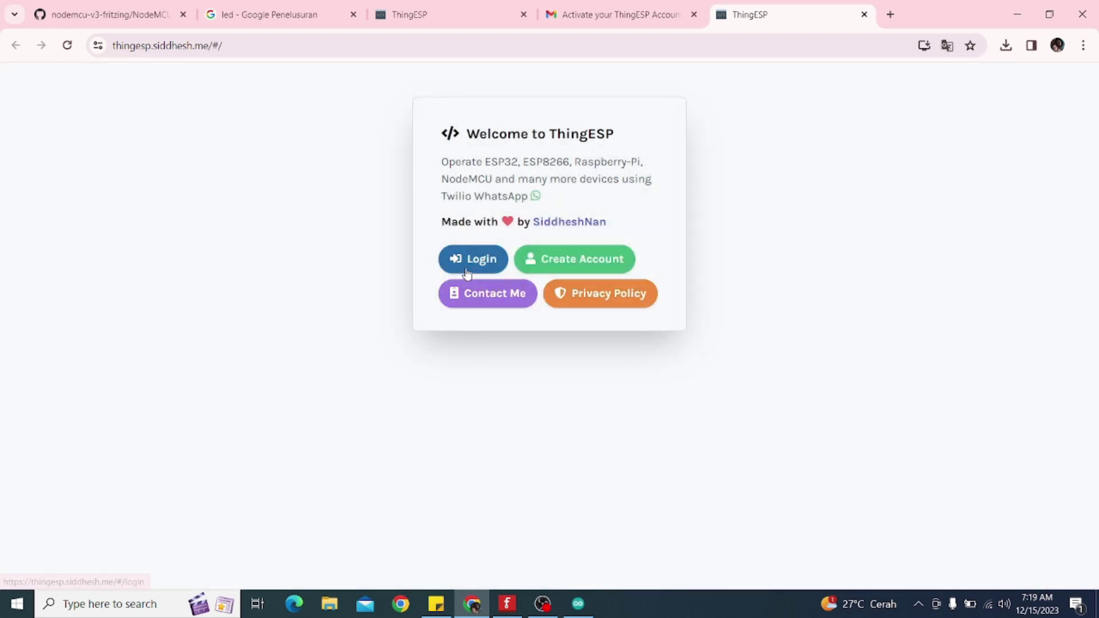
click(468, 271)
click(448, 308)
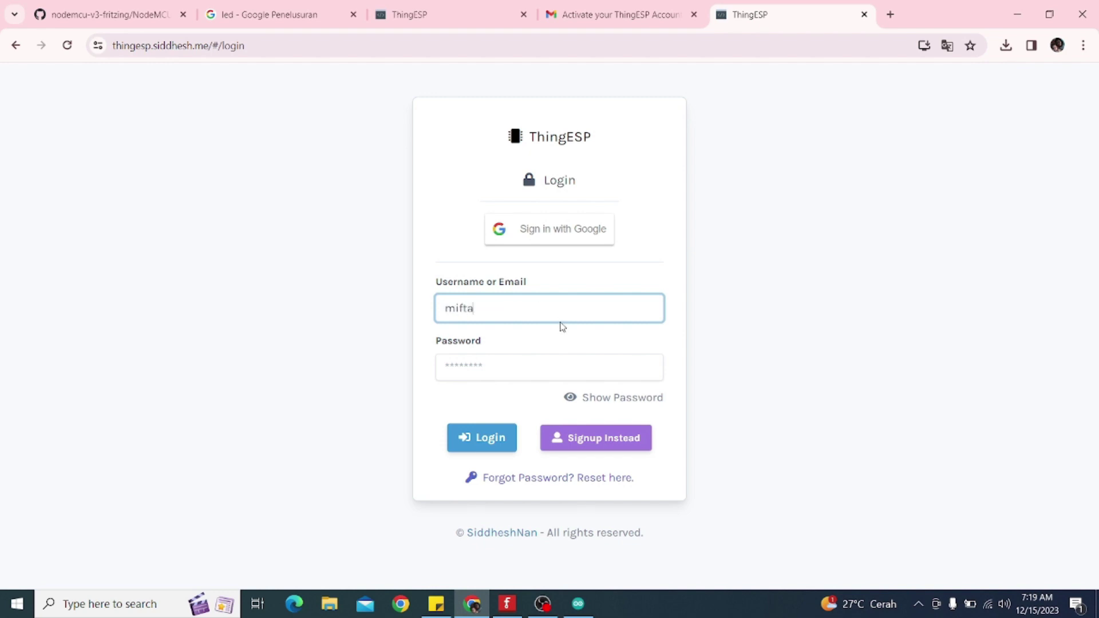
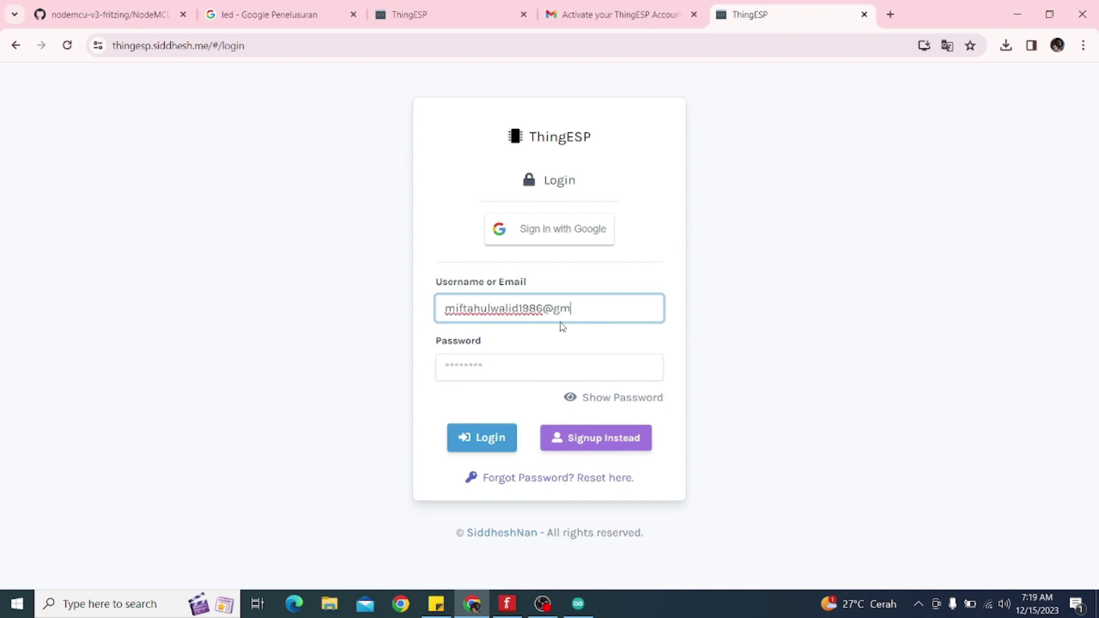
click(540, 367)
text(••)
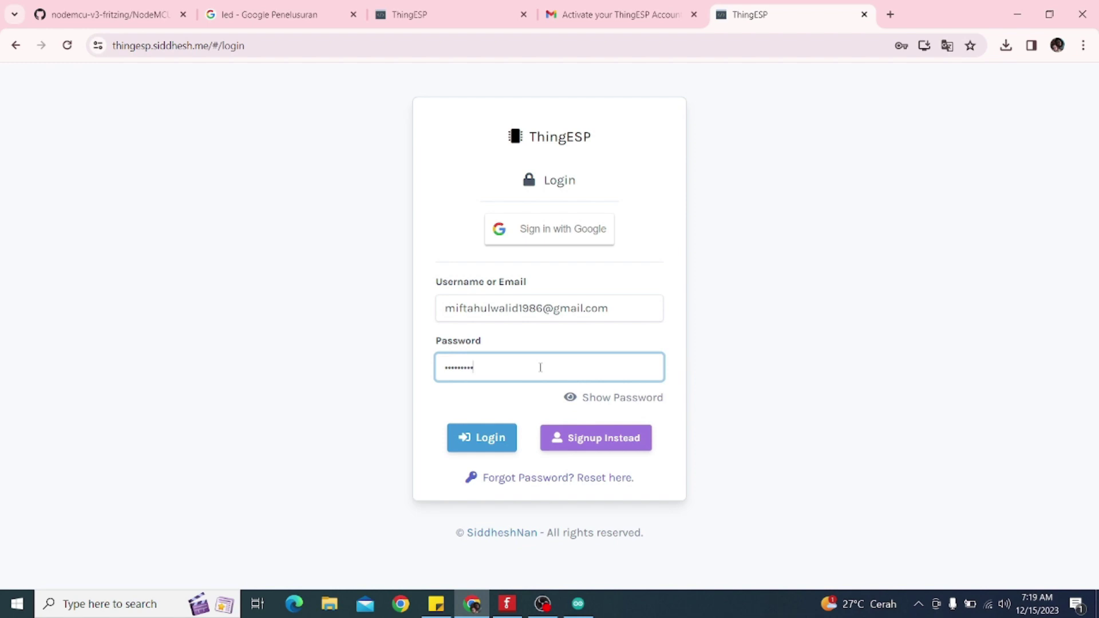
click(491, 438)
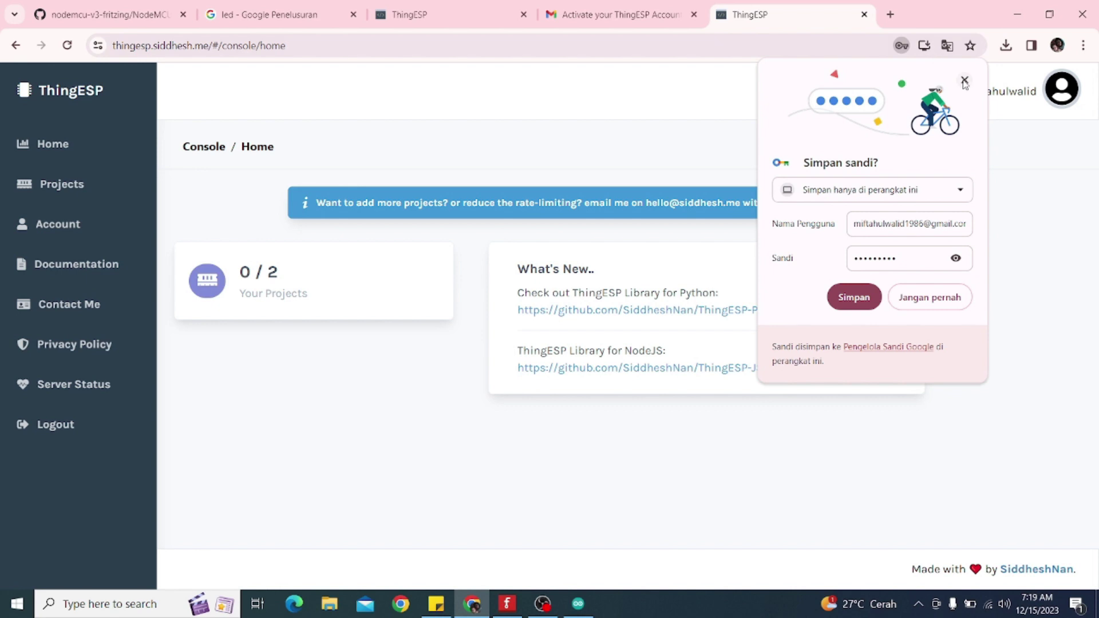
click(964, 82)
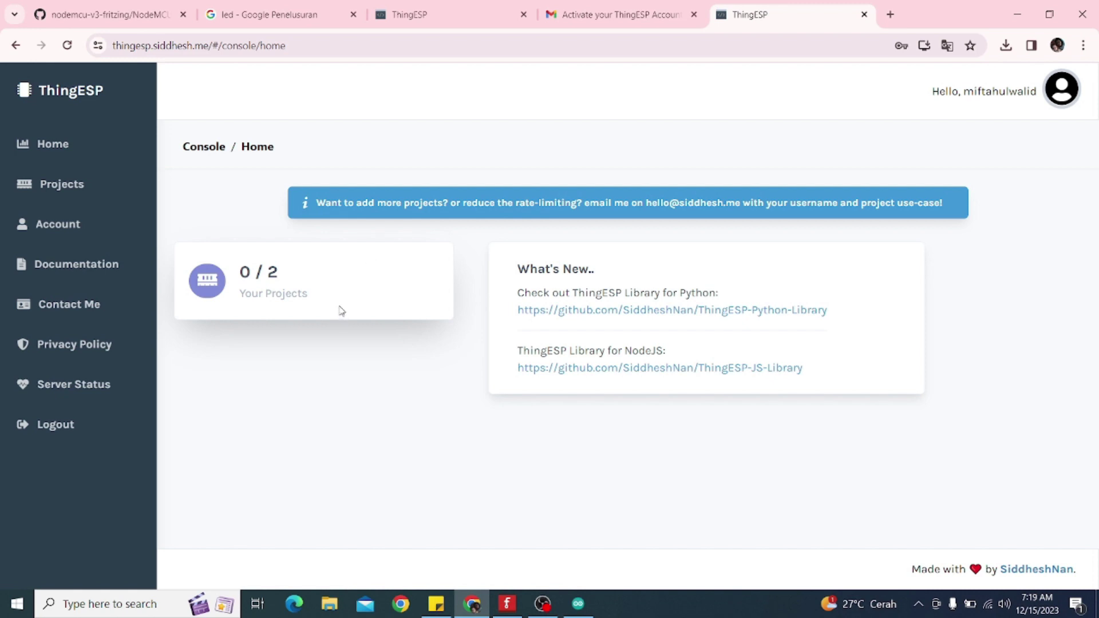
click(54, 187)
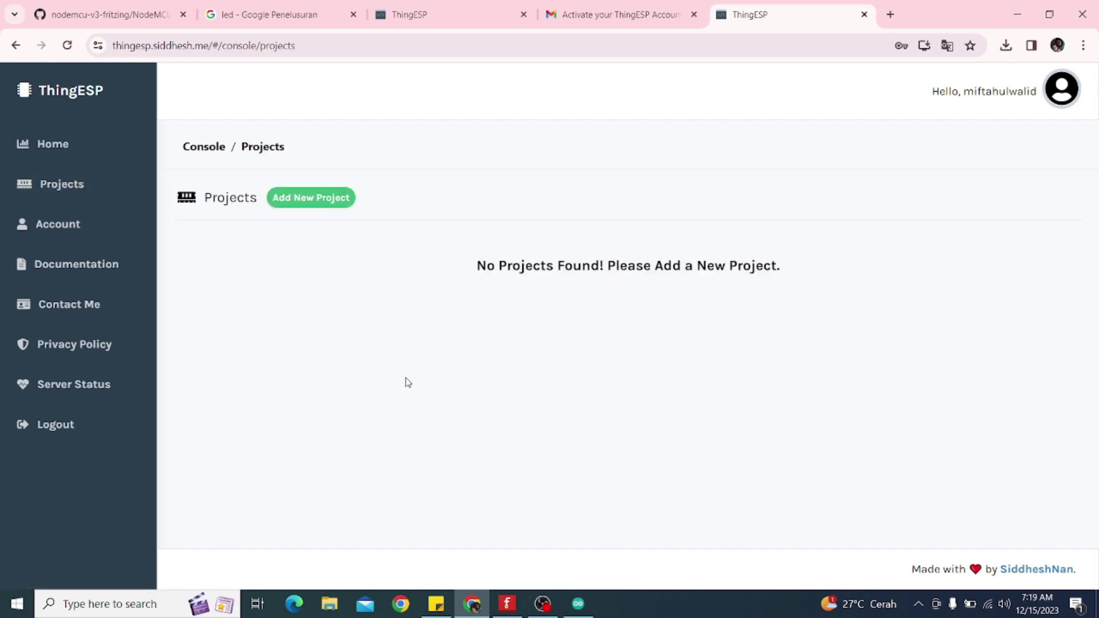
click(299, 206)
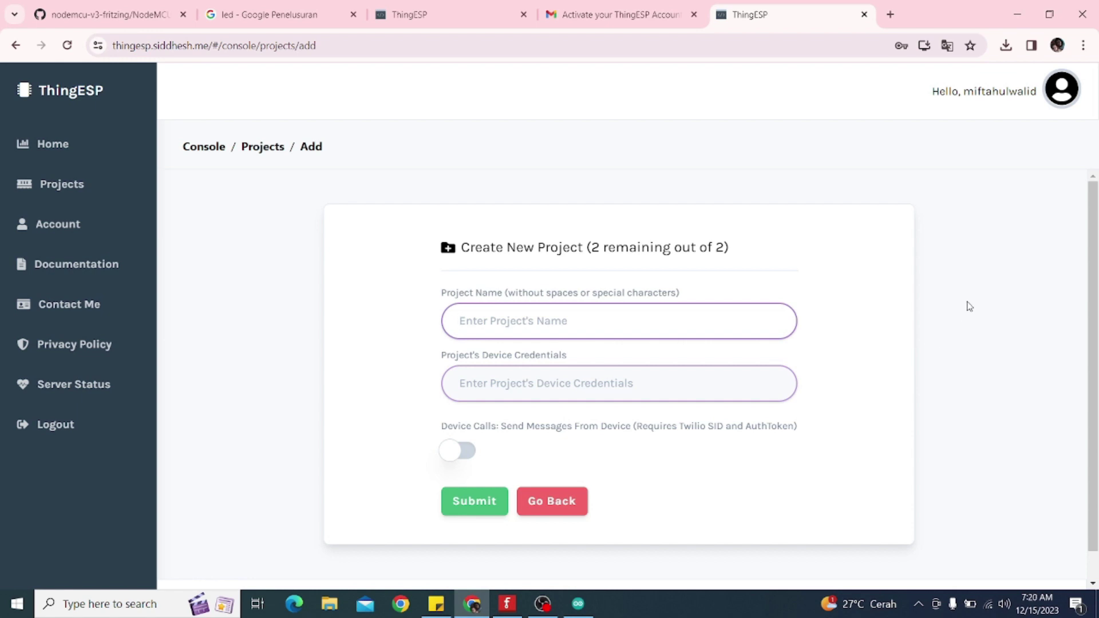
text(rumah)
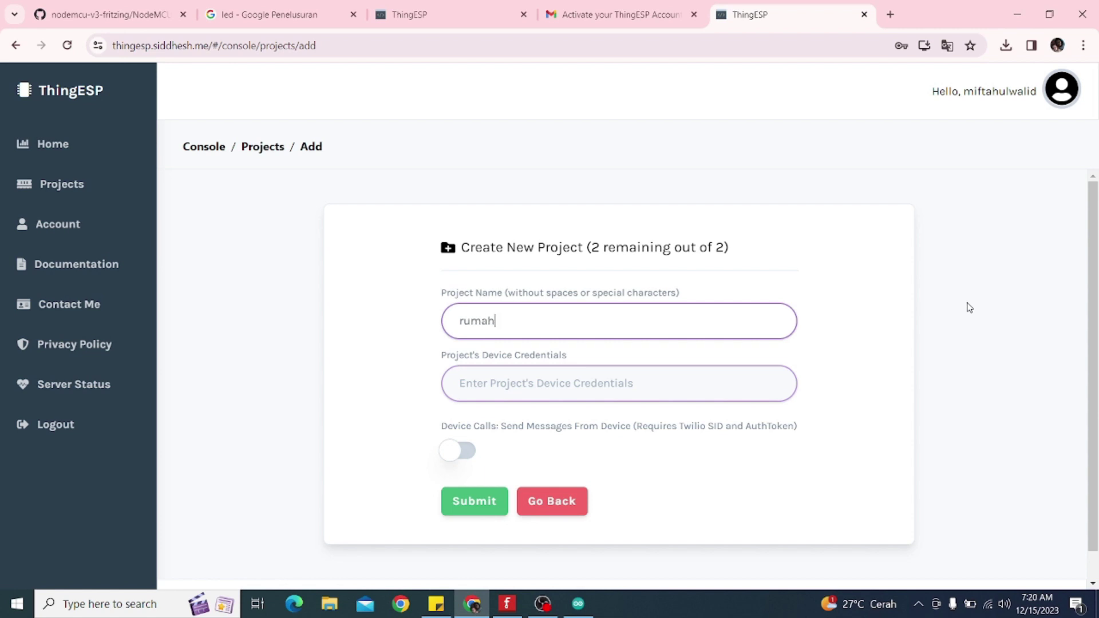
text(ku2023)
click(455, 389)
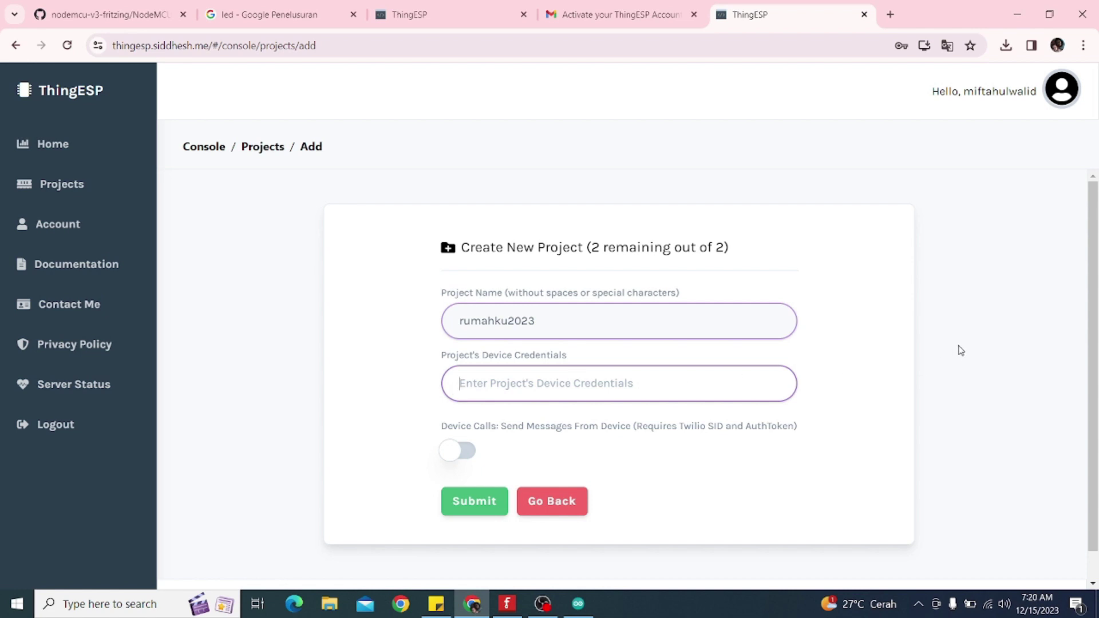
text(rumahku)
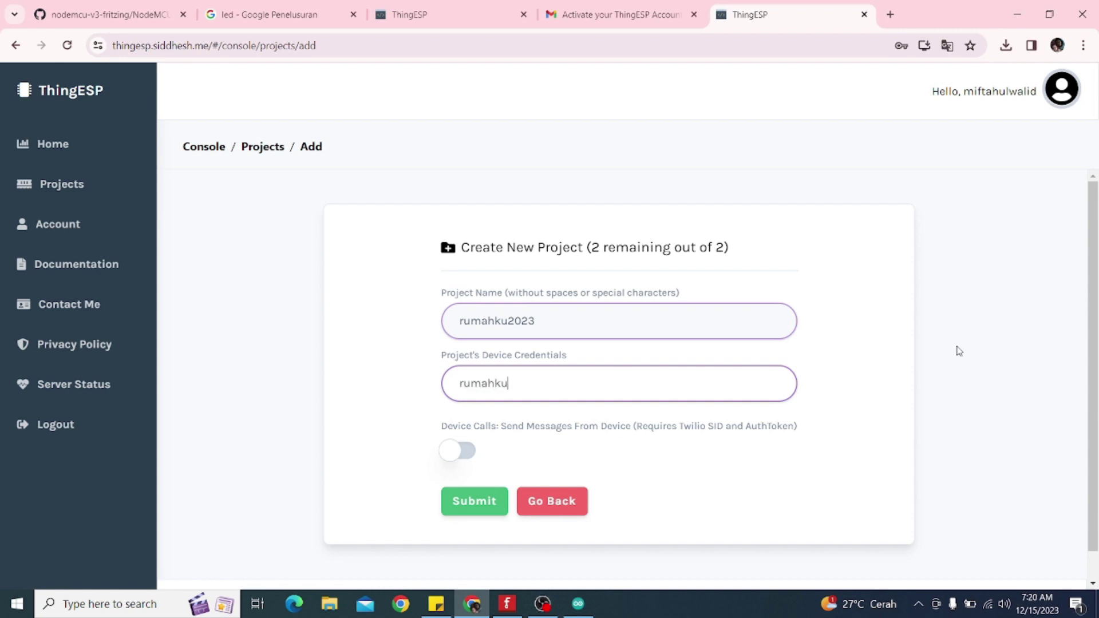
text(2023)
Copy the project name rumahku2023 and paste it twice on new lines in the sticky note
drag(552, 322, 462, 324)
right_click(484, 324)
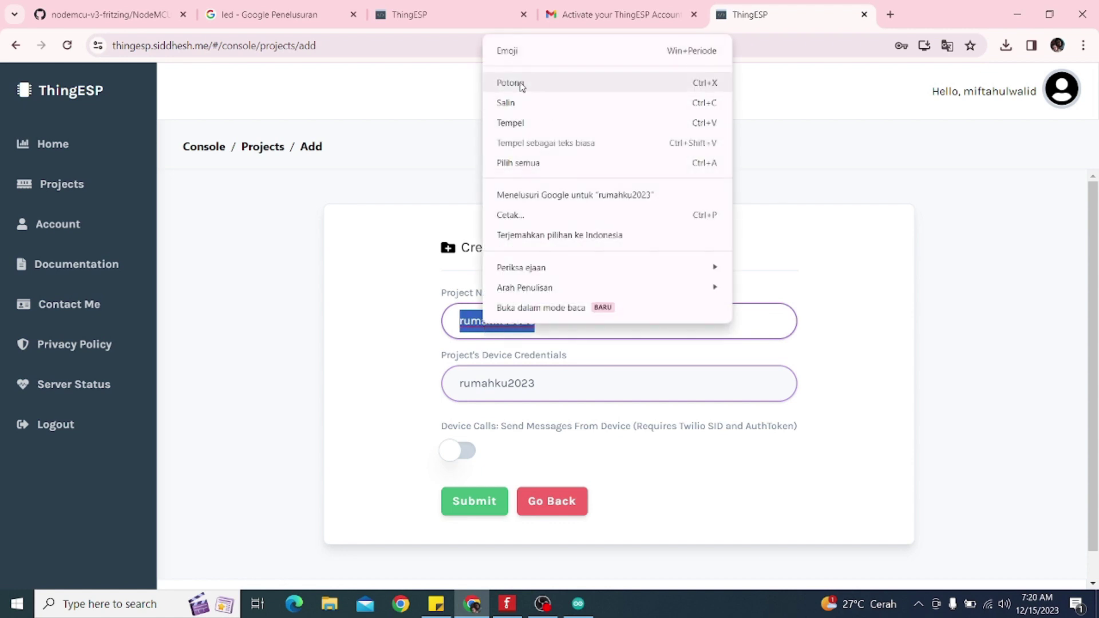
click(513, 102)
click(444, 607)
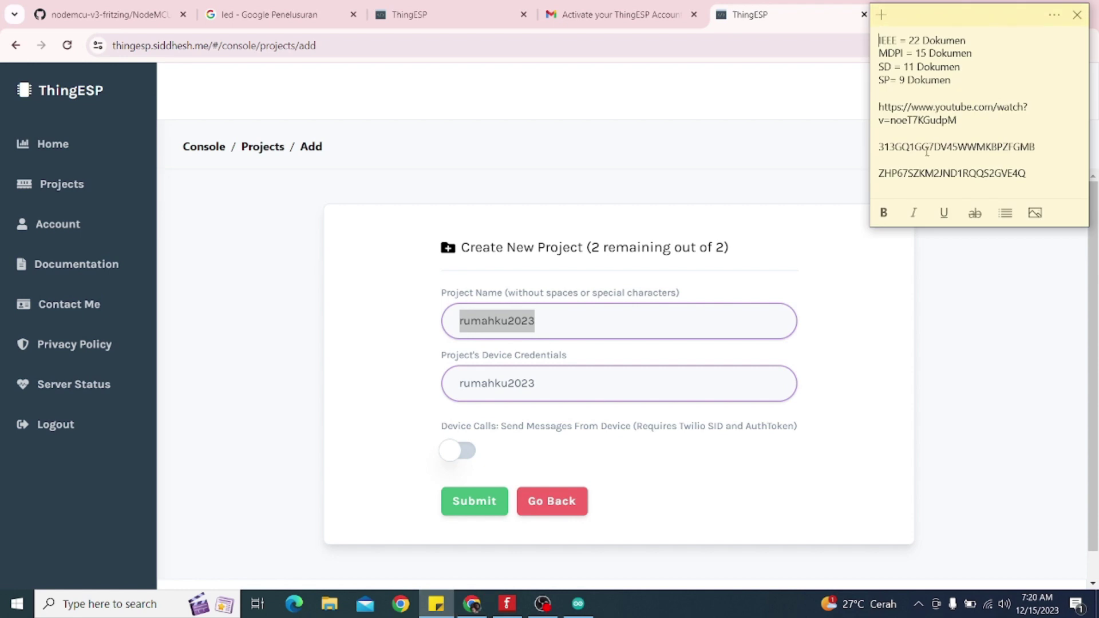
key(Return)
key(Return)
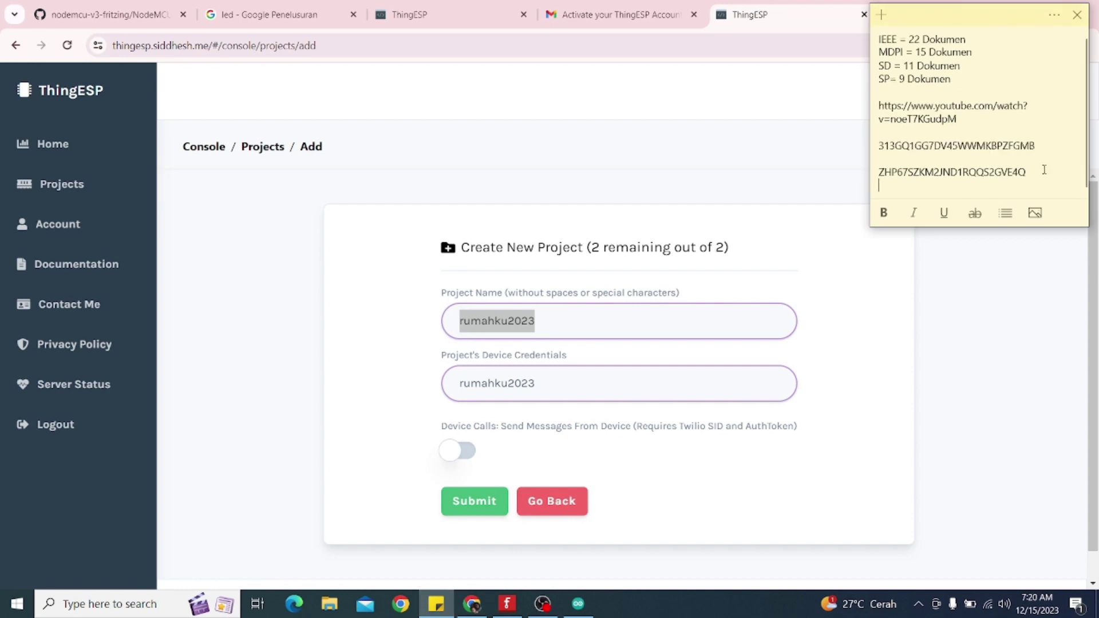
key(ctrl+v)
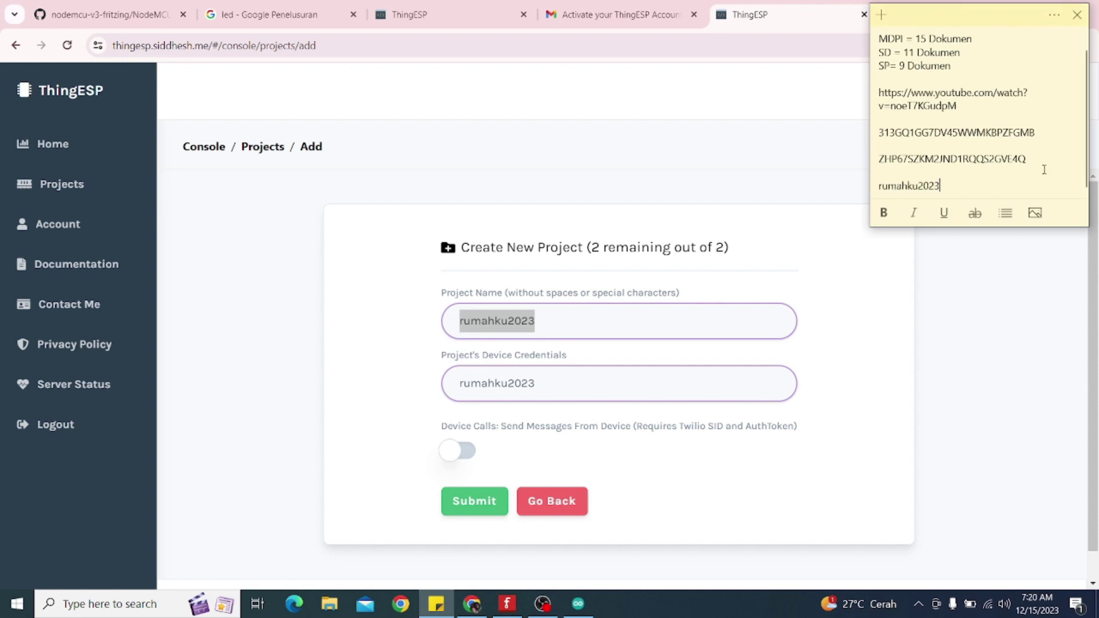
key(Return)
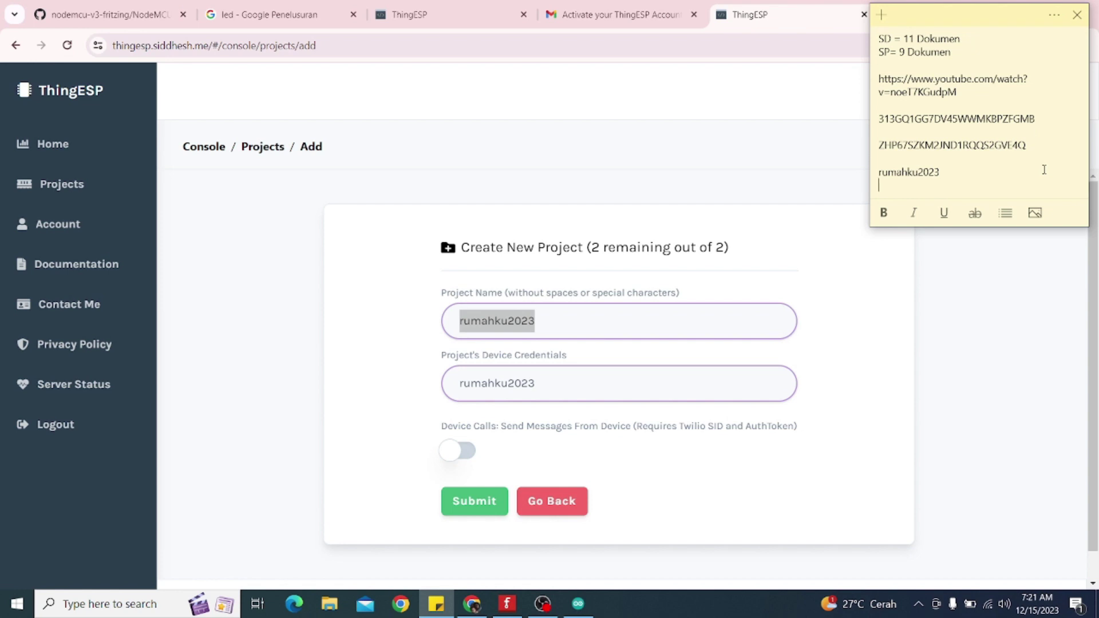
key(ctrl+v)
key(Return)
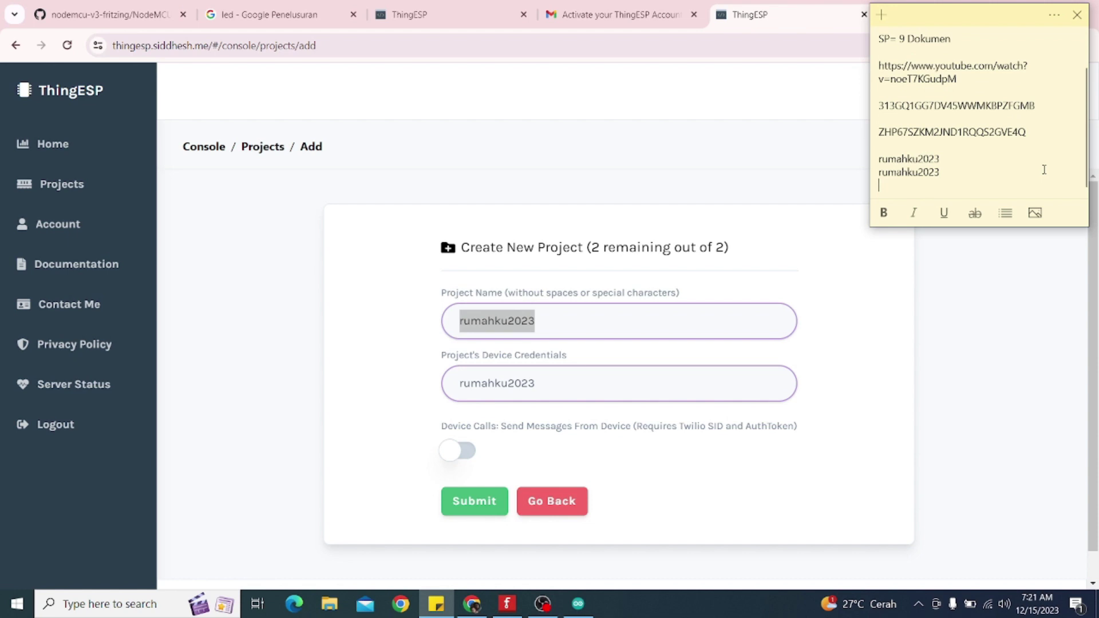
Copy the ThingESP username from the page header and paste it above the rumahku2023 lines
click(659, 150)
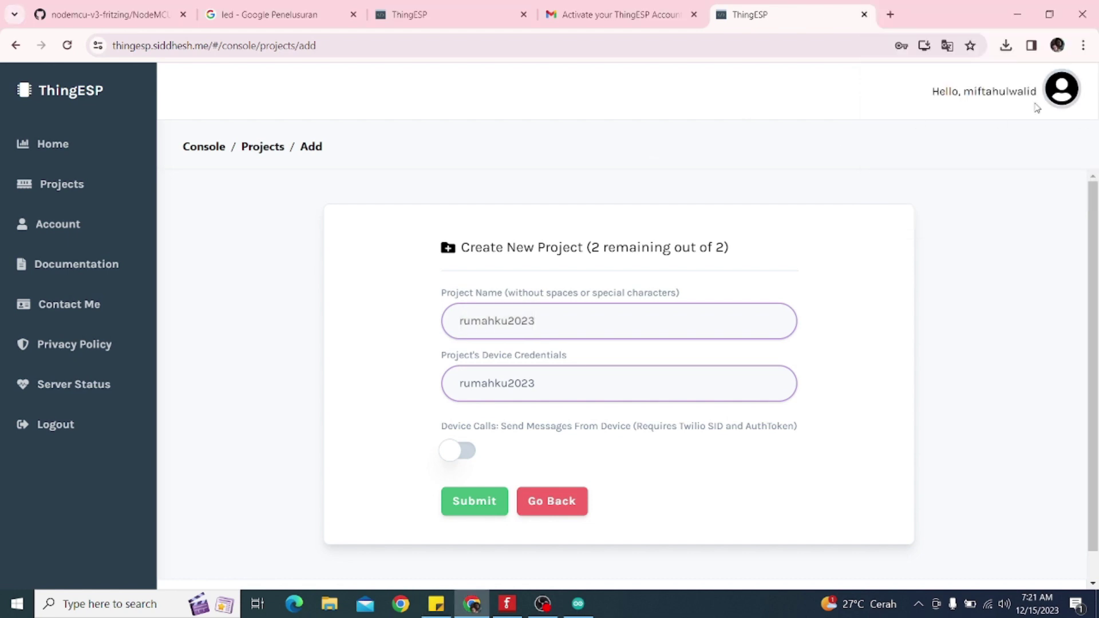
drag(1037, 93, 963, 94)
right_click(974, 95)
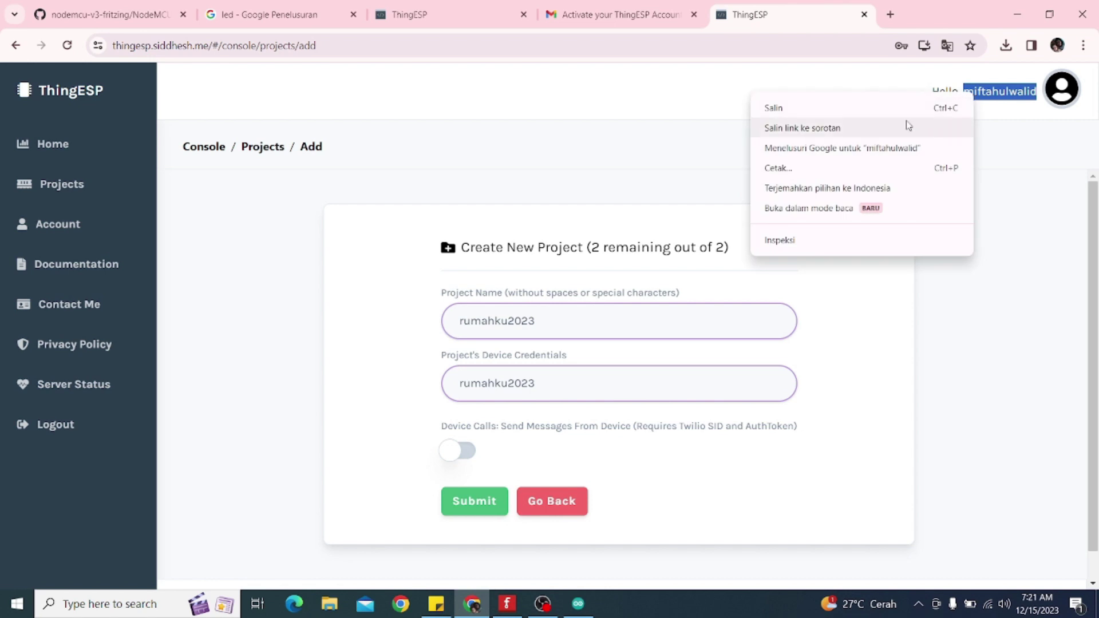
click(813, 115)
click(436, 604)
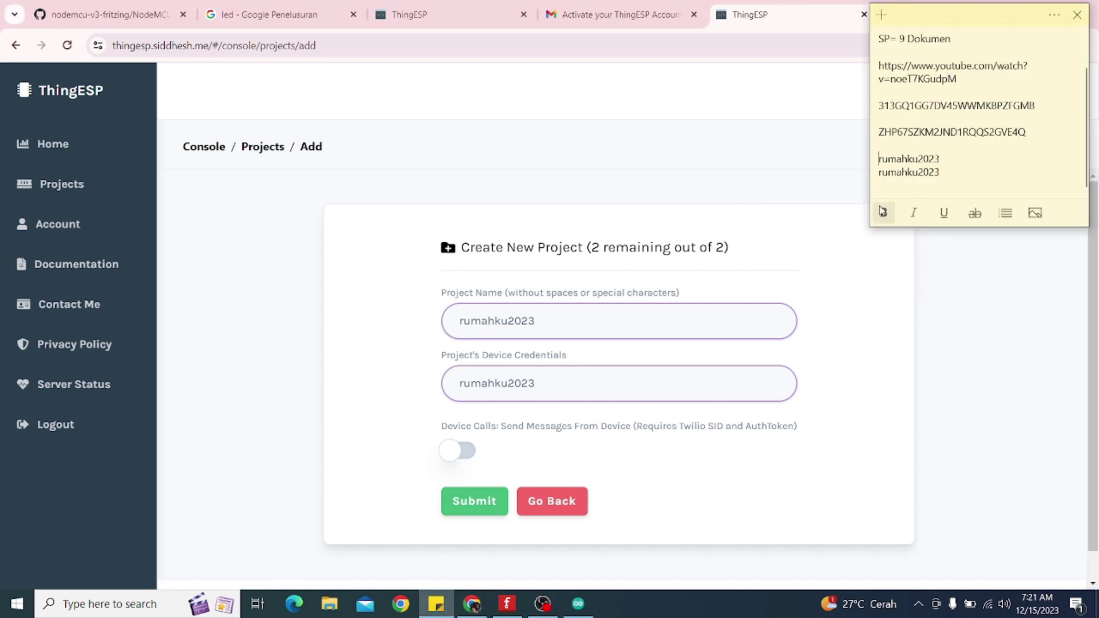
key(Return)
key(Up)
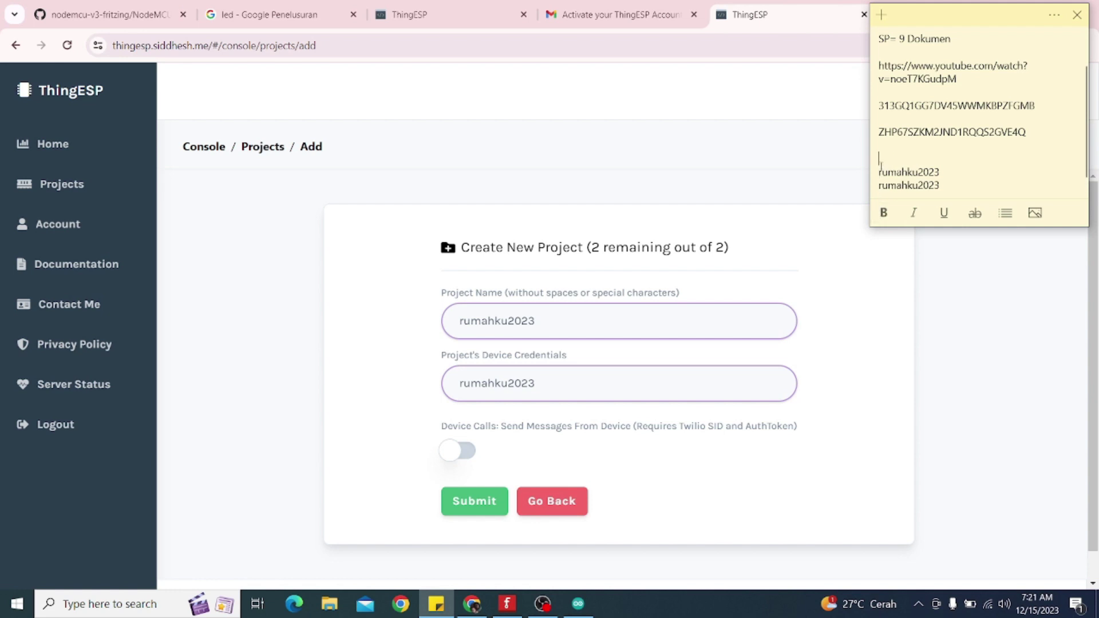
key(ctrl+v)
click(653, 172)
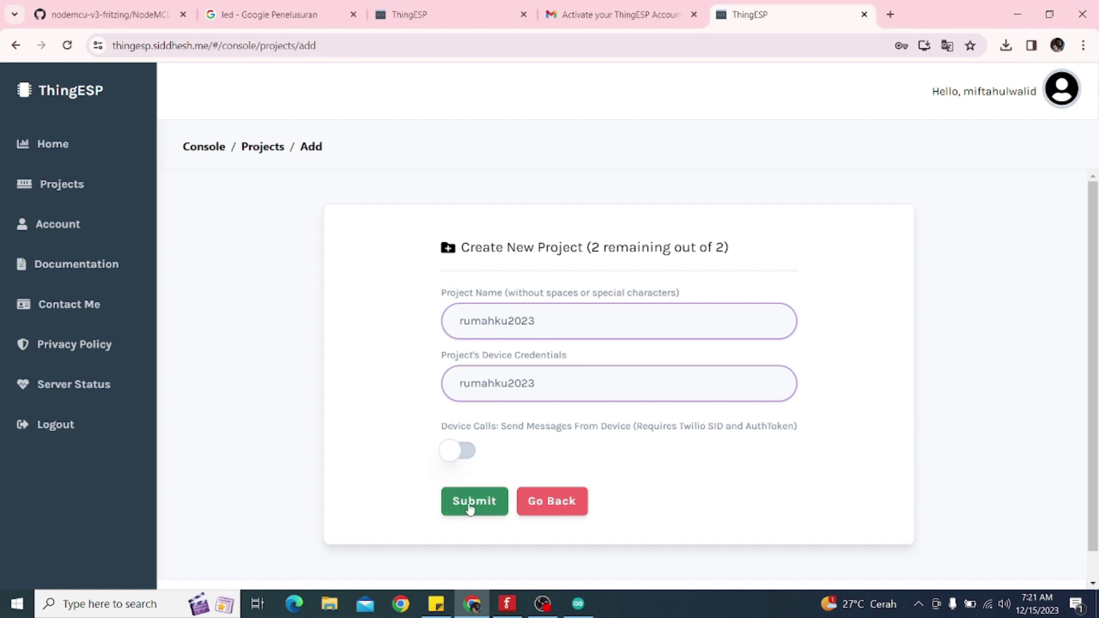
Submit the rumahku2023 project and copy its Twilio WhatsApp endpoint URL
click(498, 501)
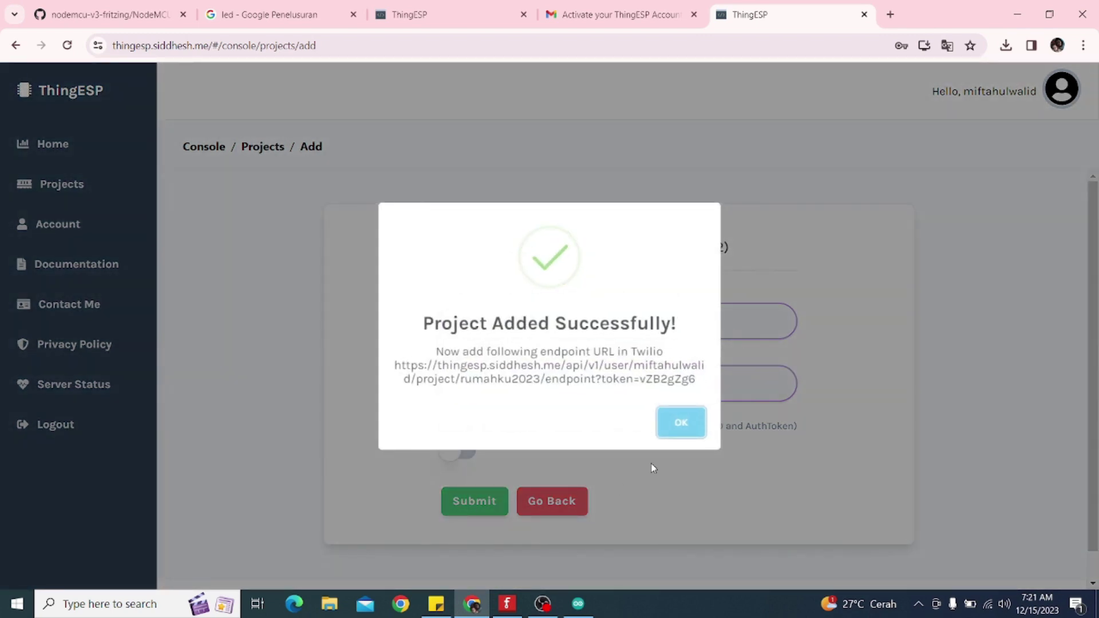
click(677, 424)
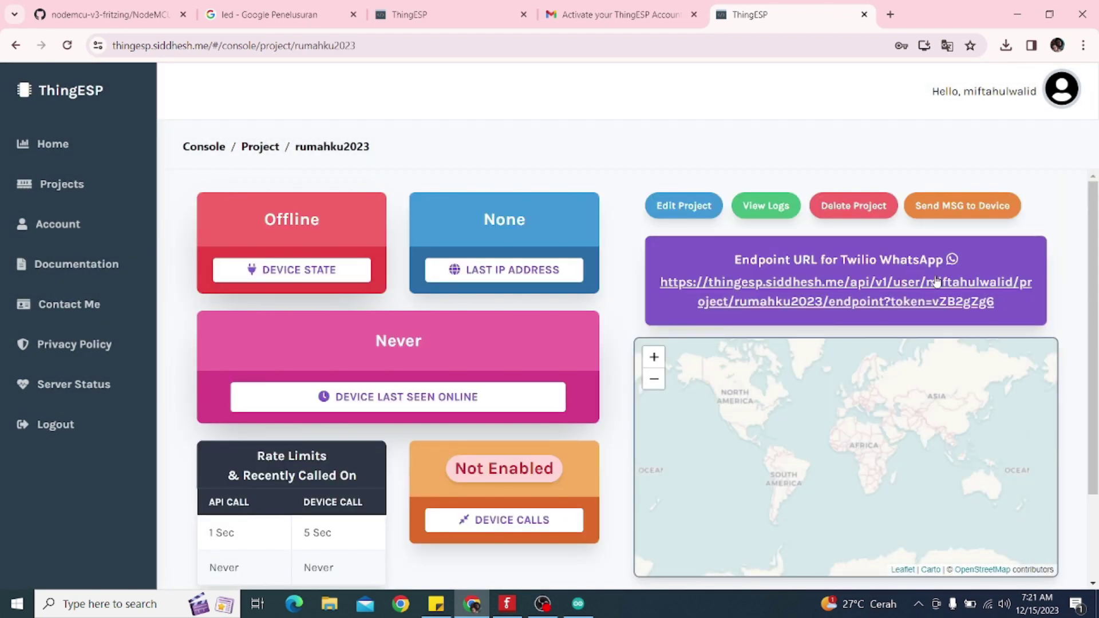
drag(996, 303, 668, 281)
right_click(668, 281)
click(687, 290)
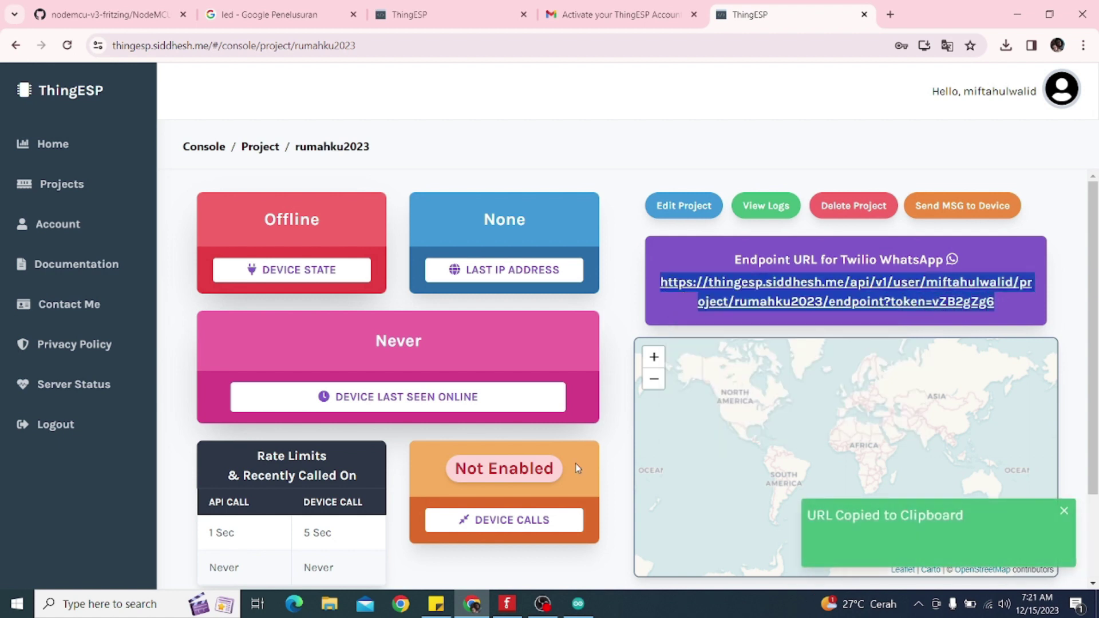
Paste the endpoint URL on a new line at the end of the sticky note
click(436, 603)
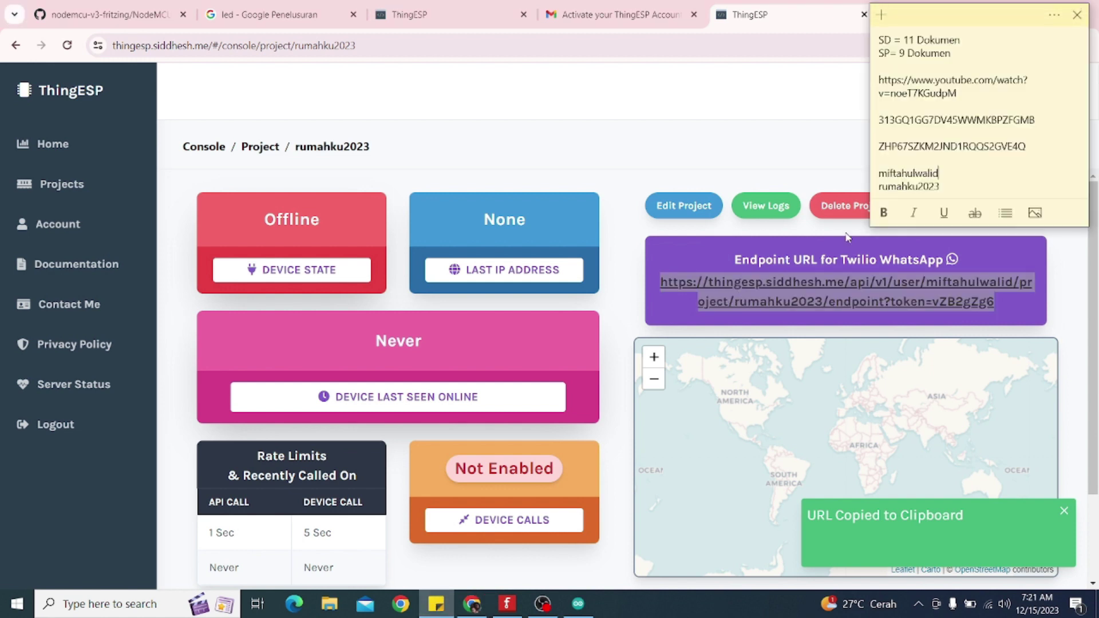
scroll(944, 186, down, 1)
double_click(951, 170)
click(951, 170)
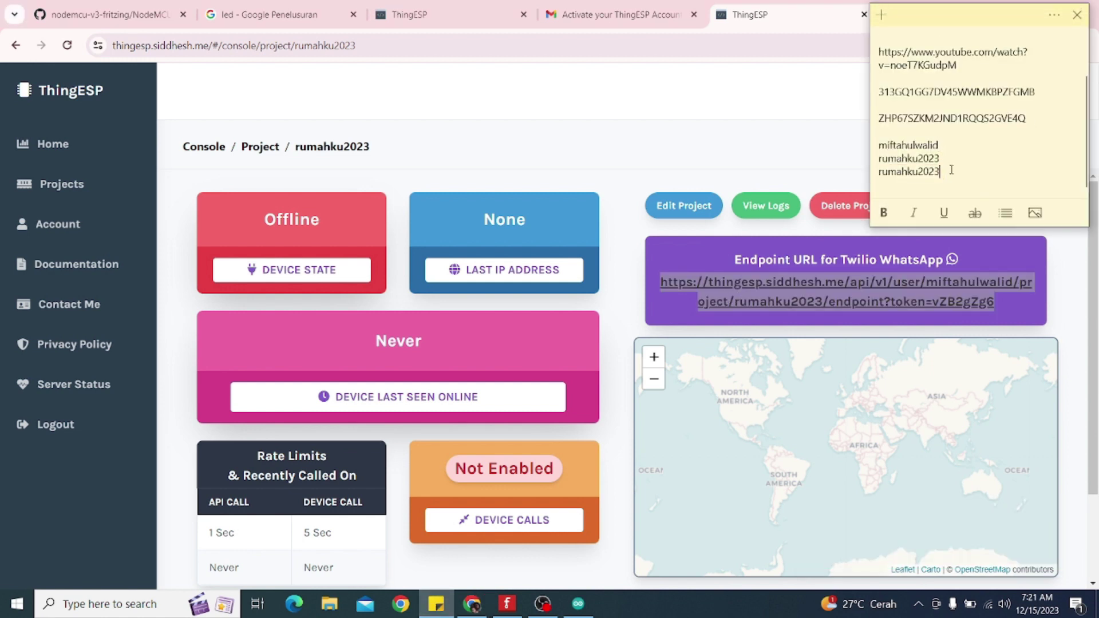
key(Return)
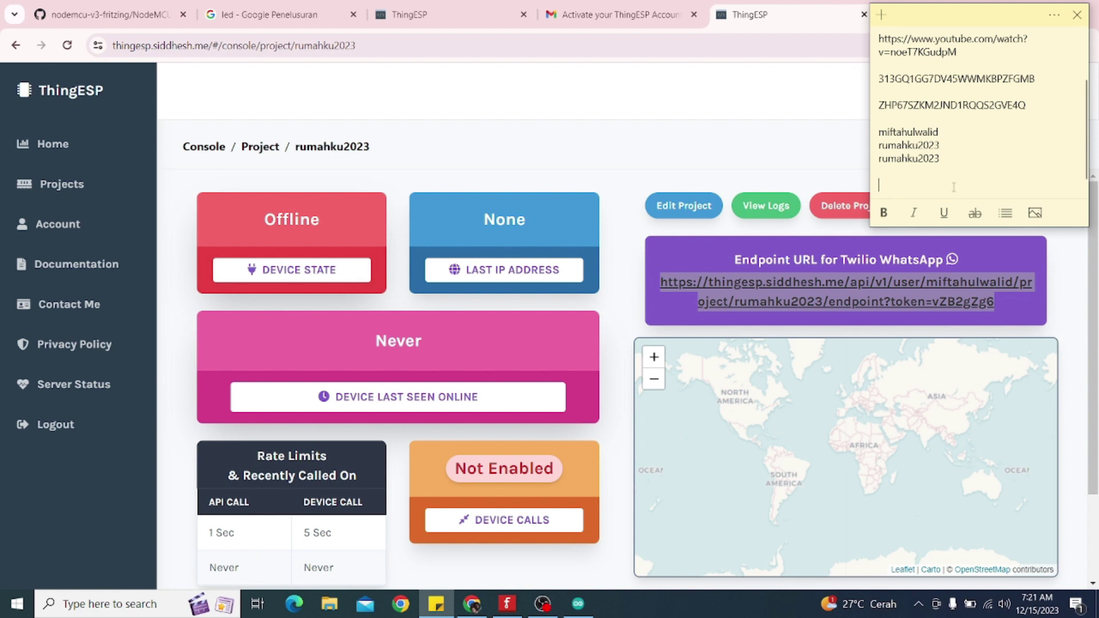
key(ctrl+v)
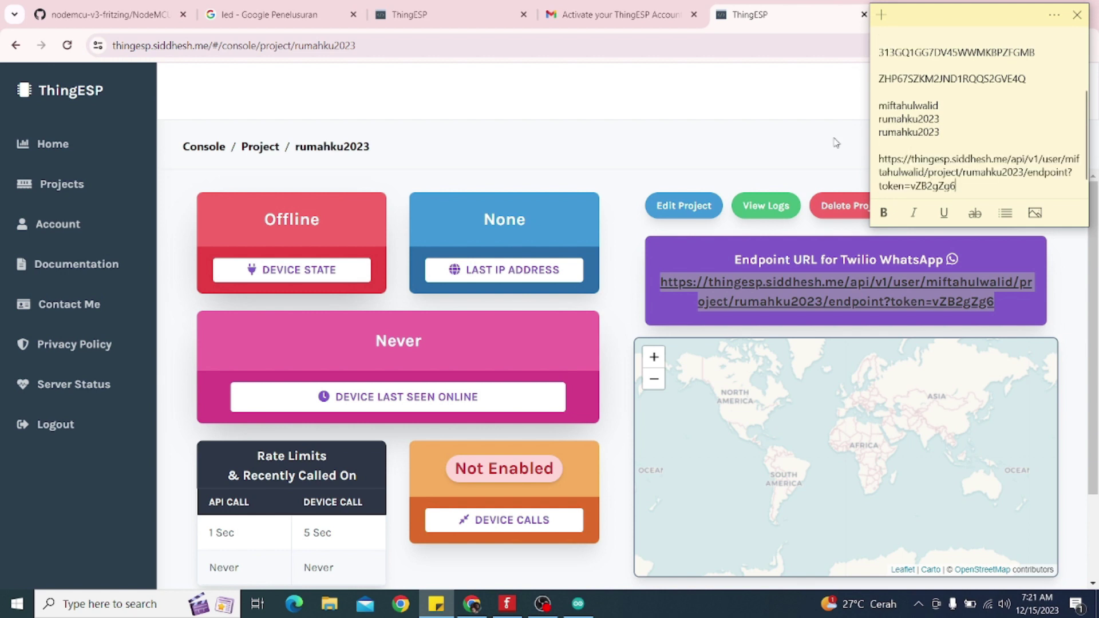
click(693, 102)
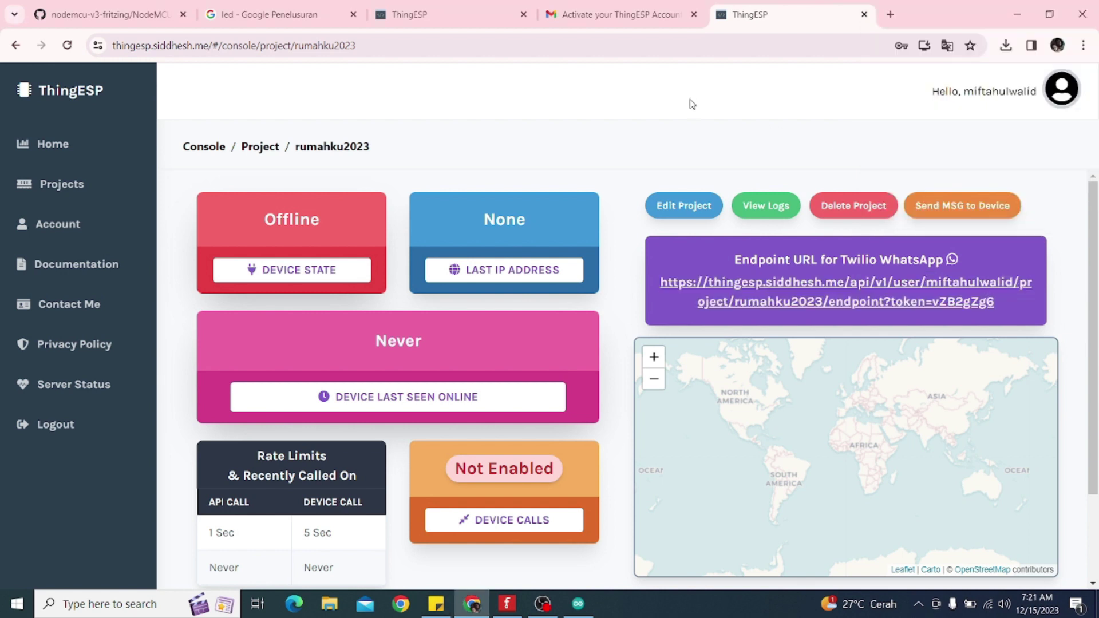
In a new tab, search Google for the Twilio login and open Twilio's log-in page
click(891, 15)
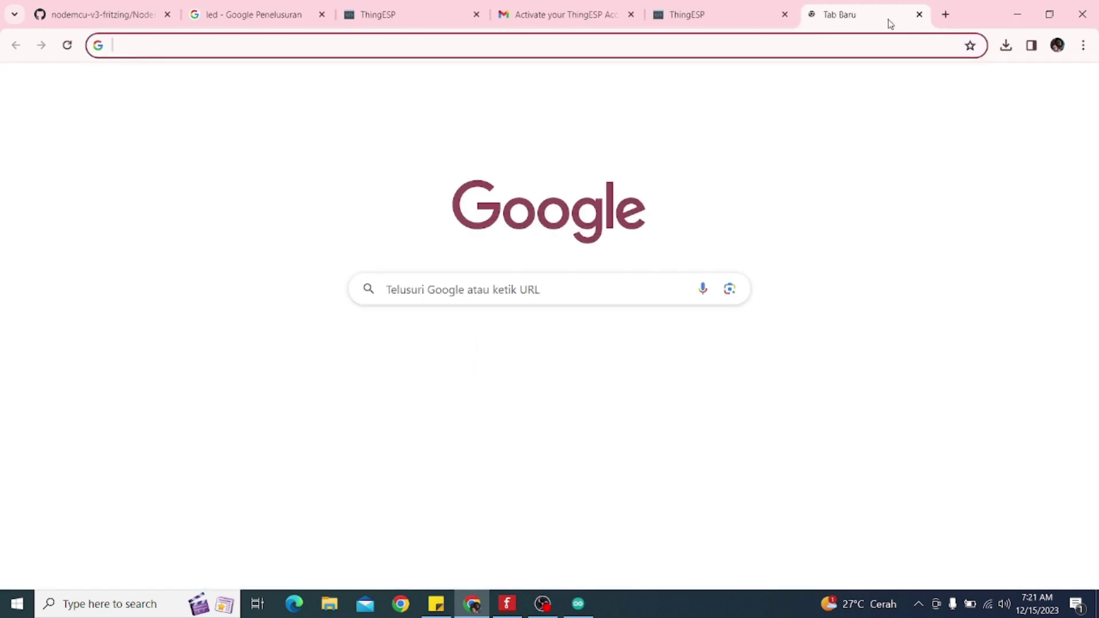
text(tw)
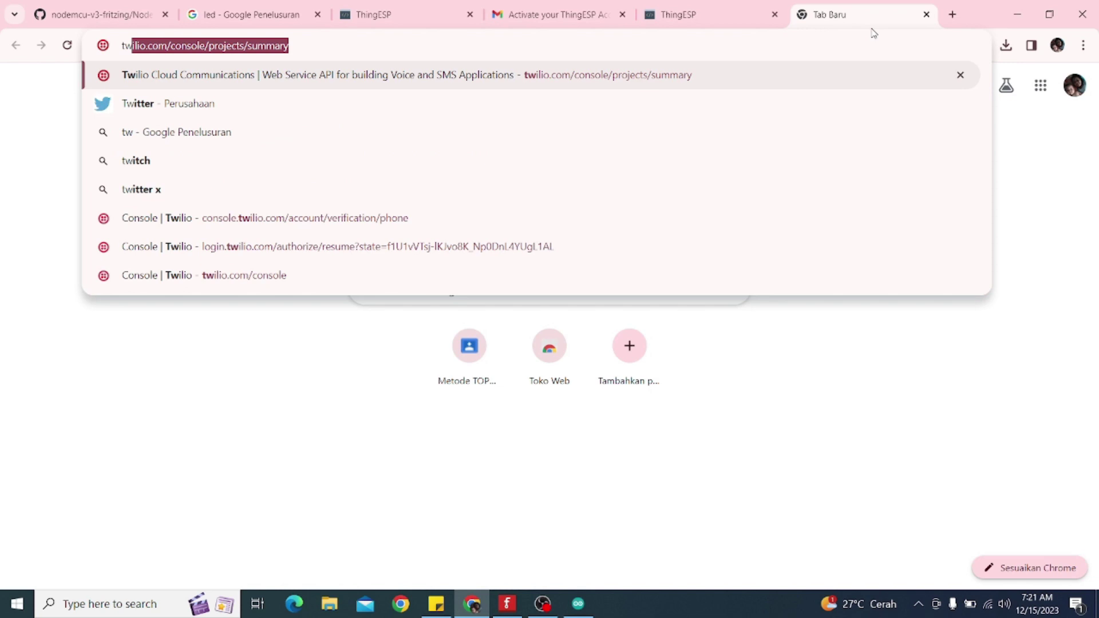
text(ilo)
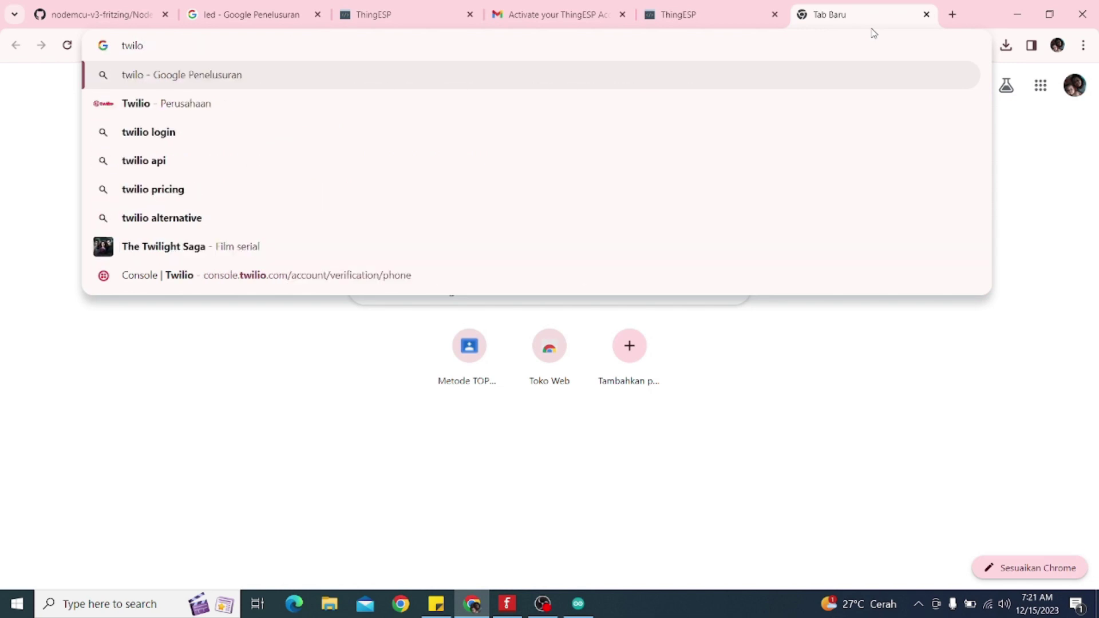
click(126, 144)
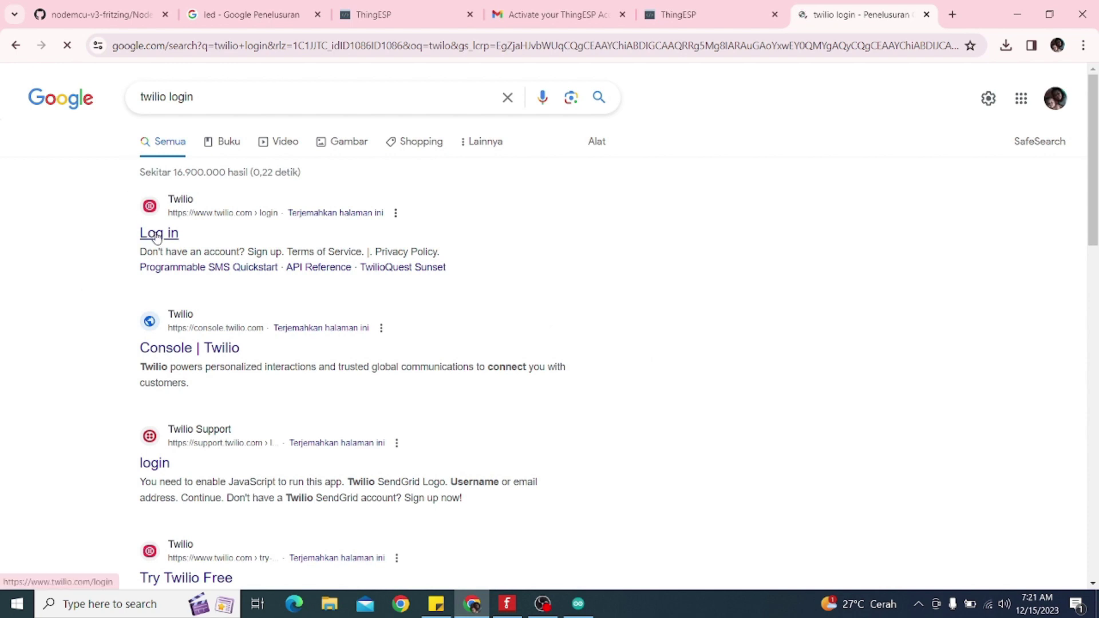
click(157, 235)
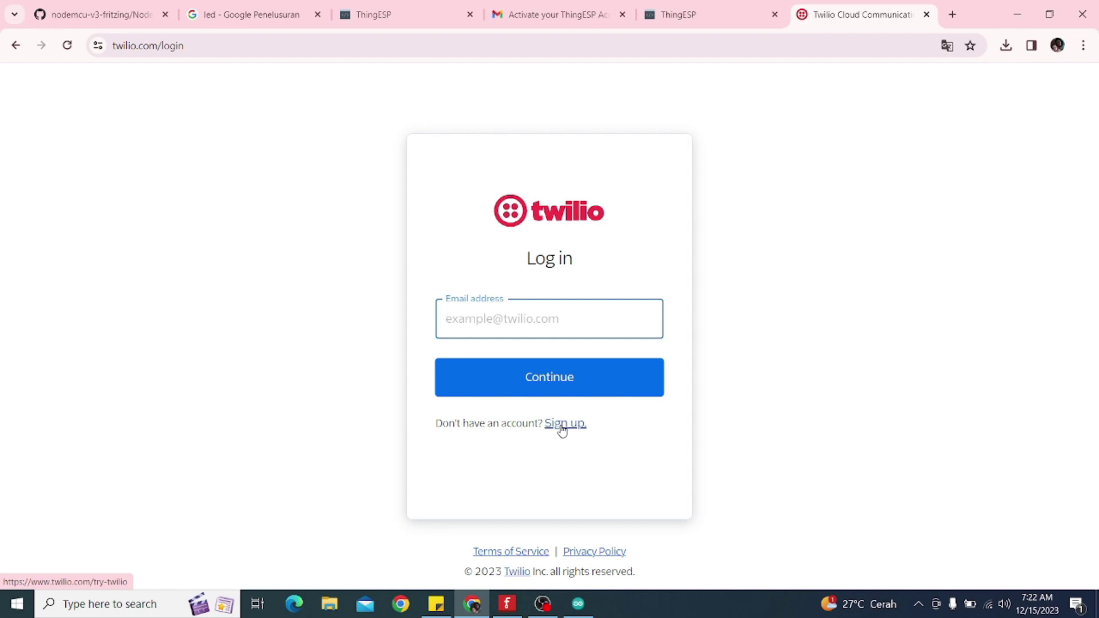
Switch to Twilio's sign-up page and enter the first and last name
click(562, 429)
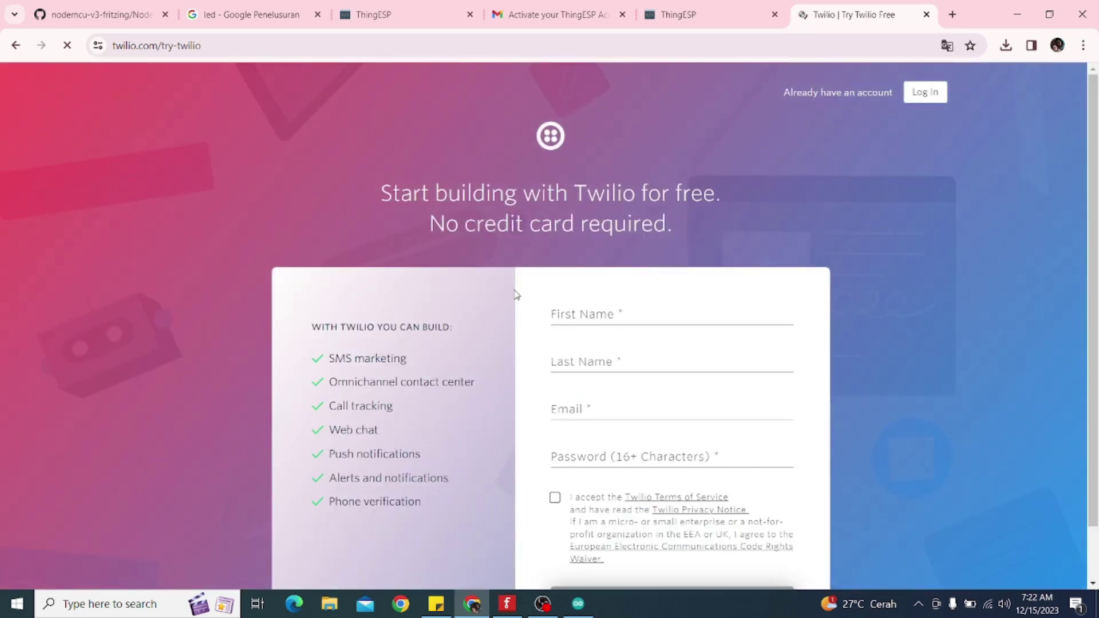
scroll(517, 303, down, 1)
click(594, 254)
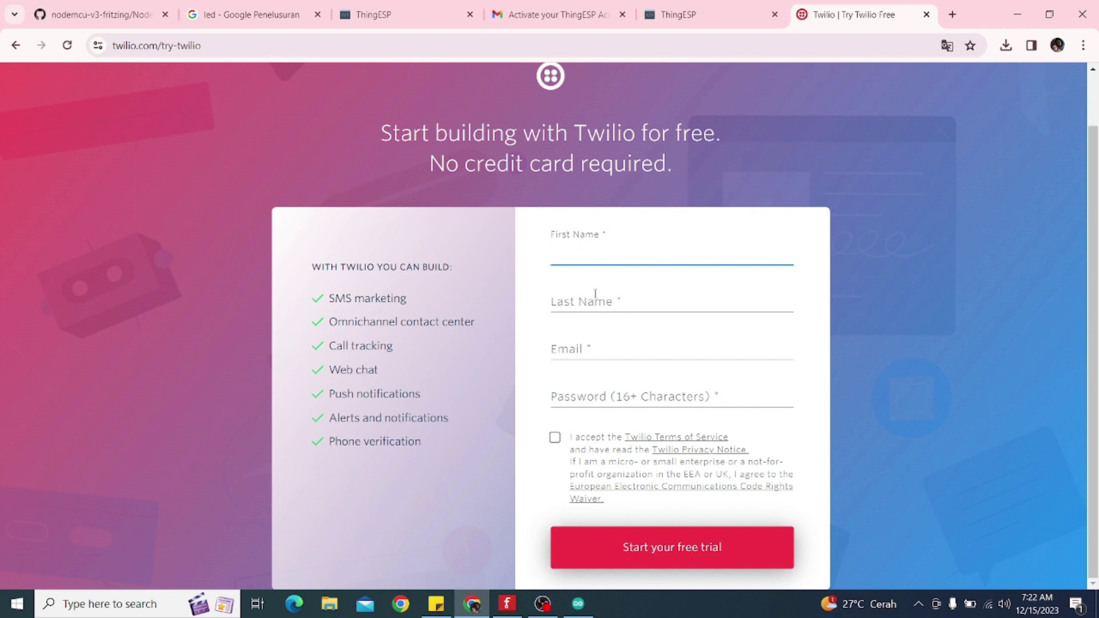
text(miftahul)
click(598, 304)
text(walid)
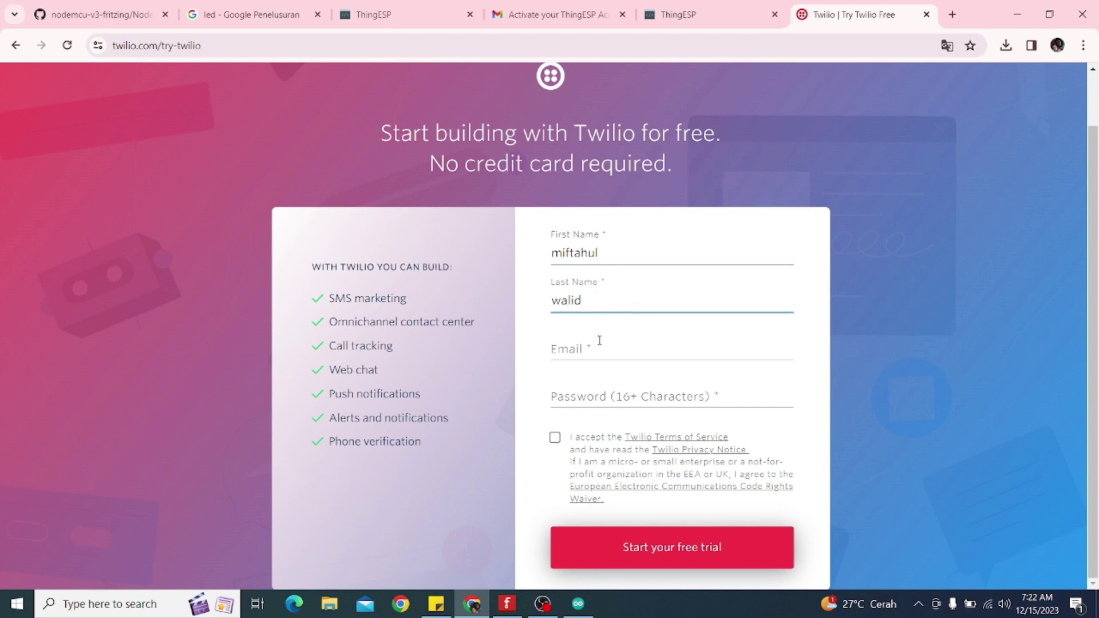
Enter the e-mail address, correcting its last digit, then move into the Password field
click(596, 348)
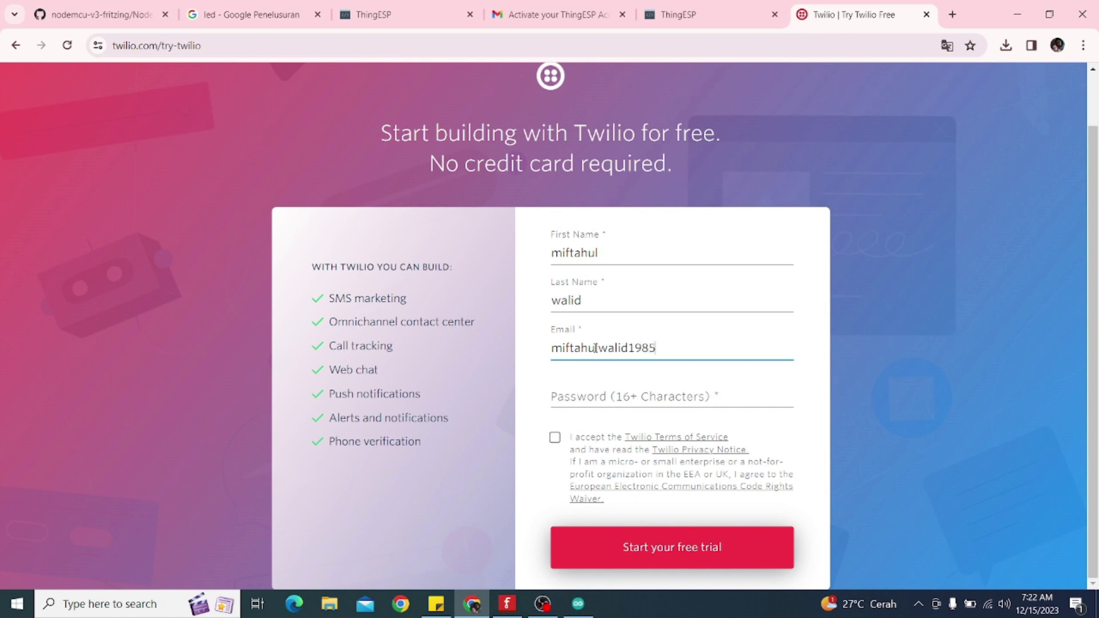
click(583, 401)
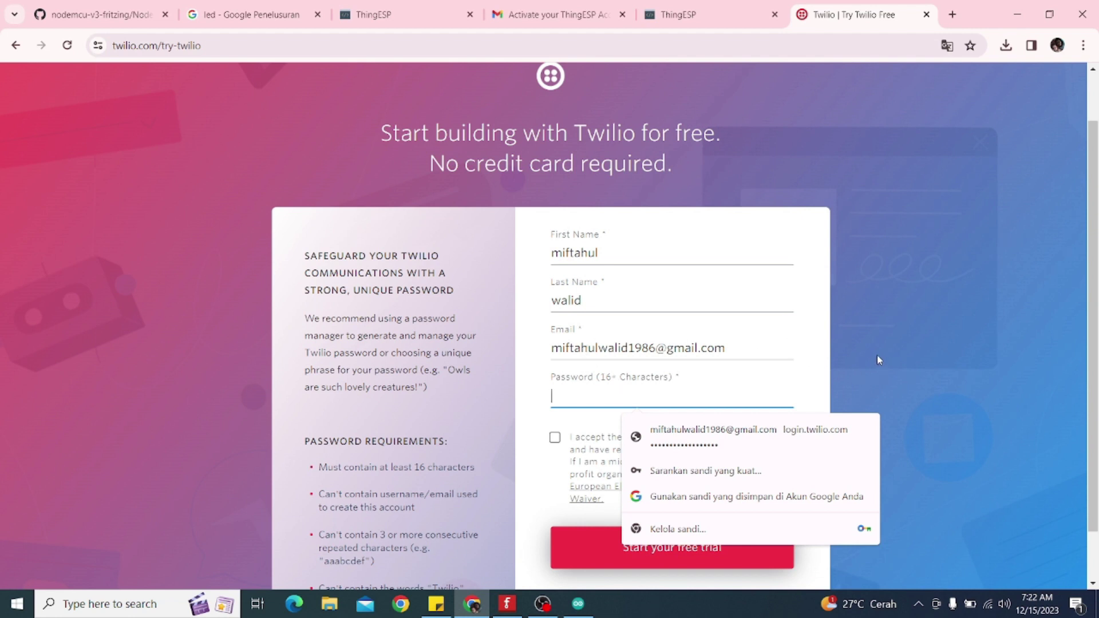
scroll(871, 351, down, 1)
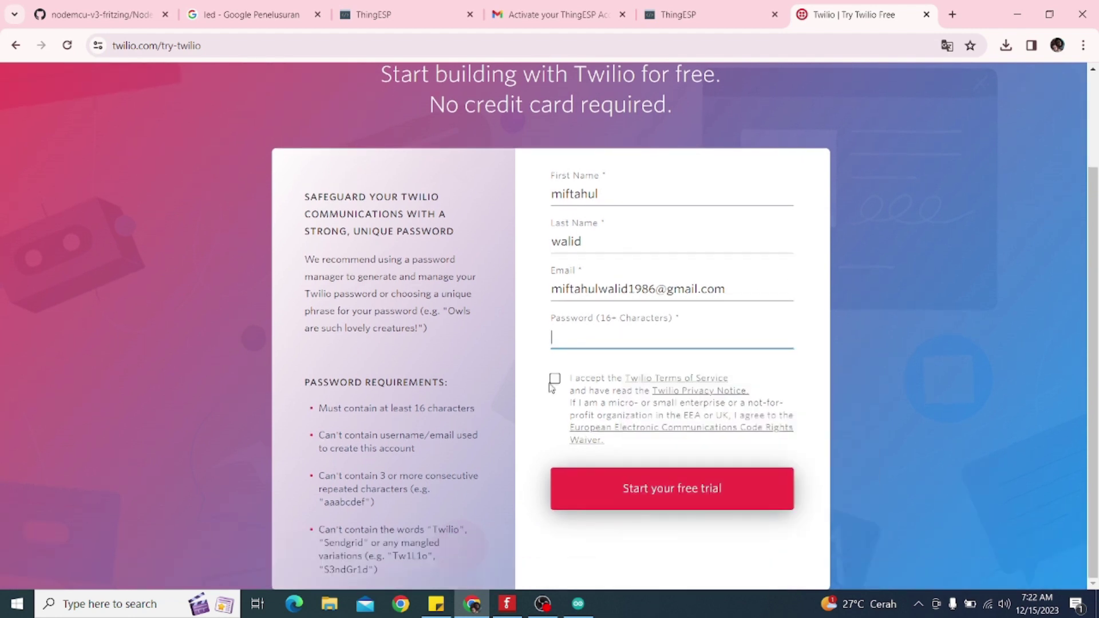
click(554, 380)
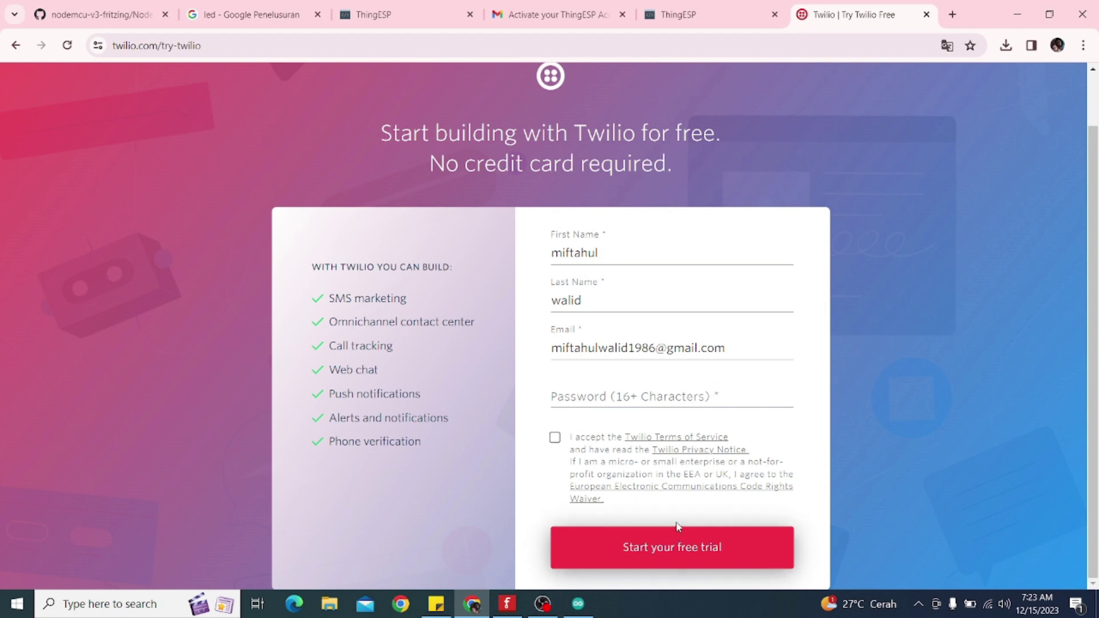
Open Twilio's 'Verify your Email' message in Gmail, then return to the Twilio sign-up tab
click(573, 14)
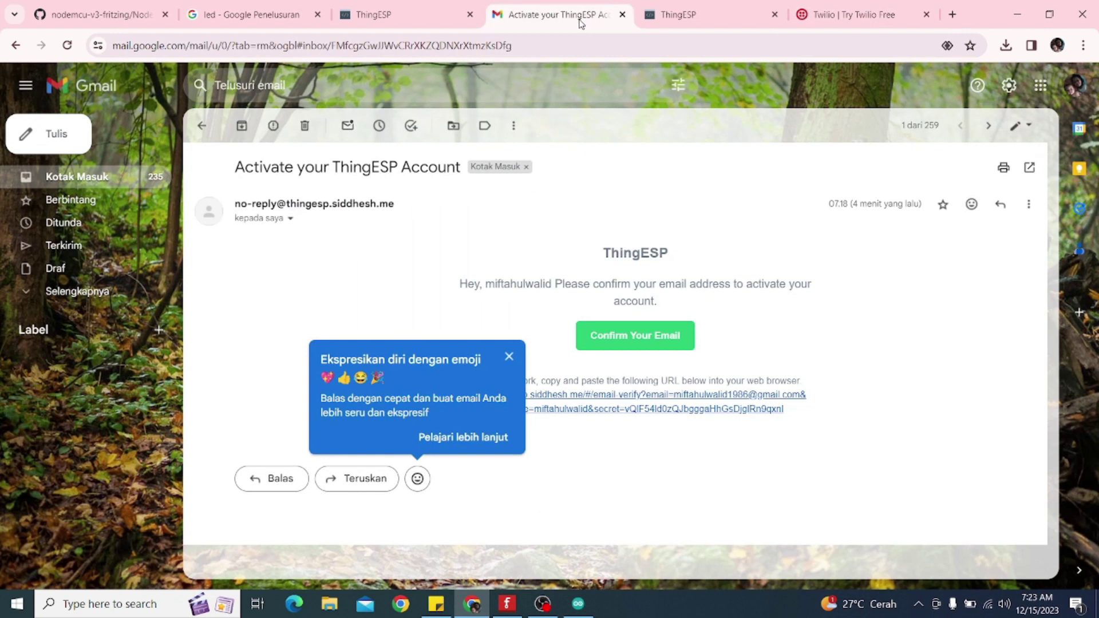
click(35, 178)
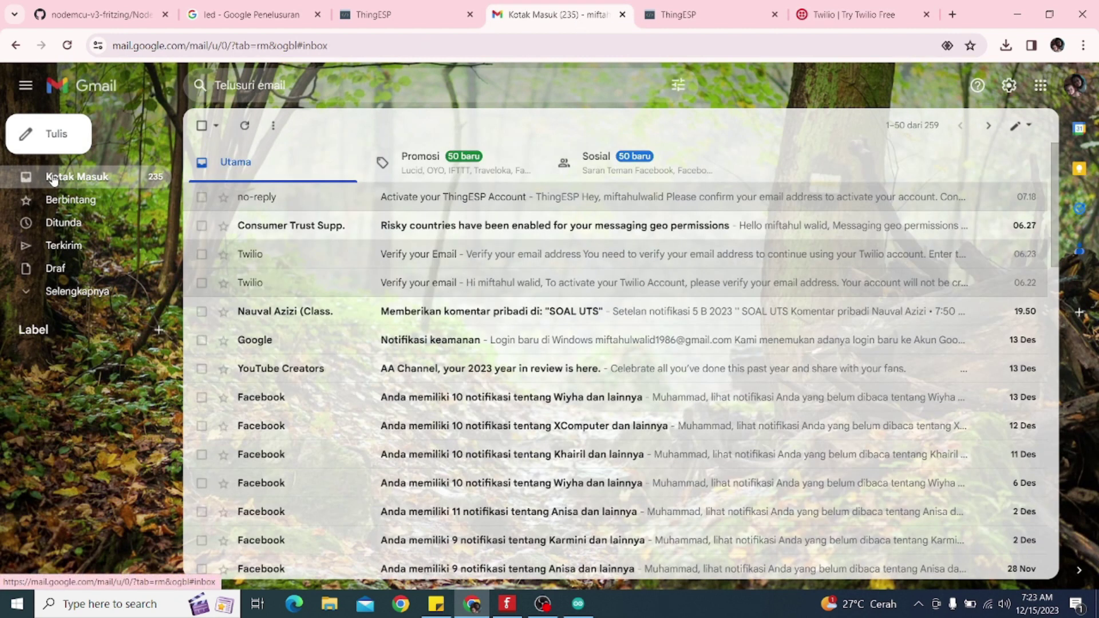
click(367, 286)
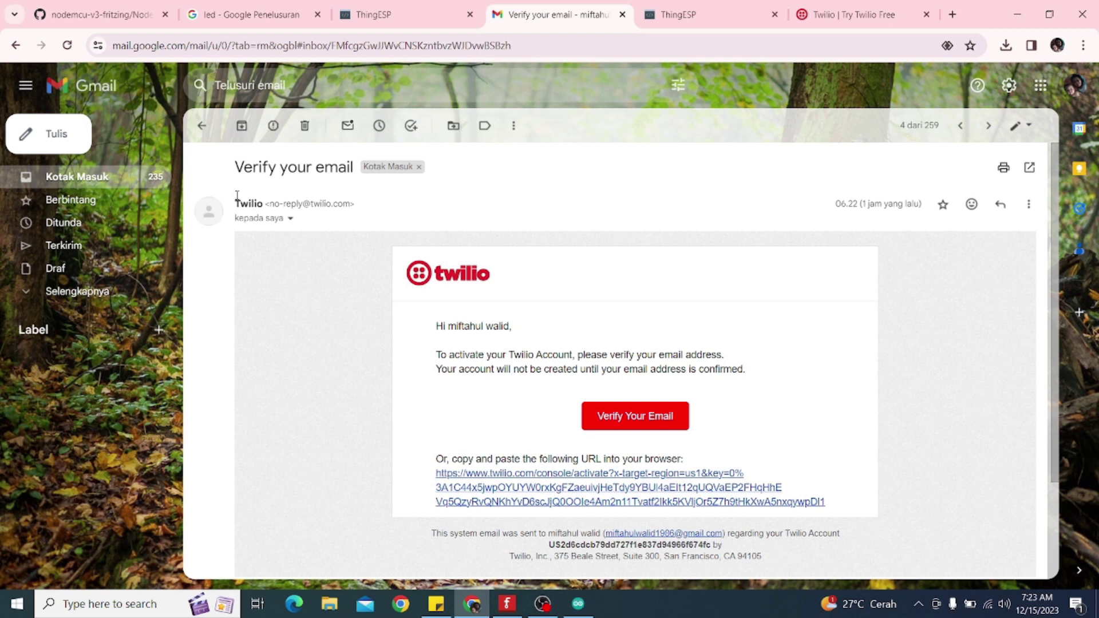
click(80, 180)
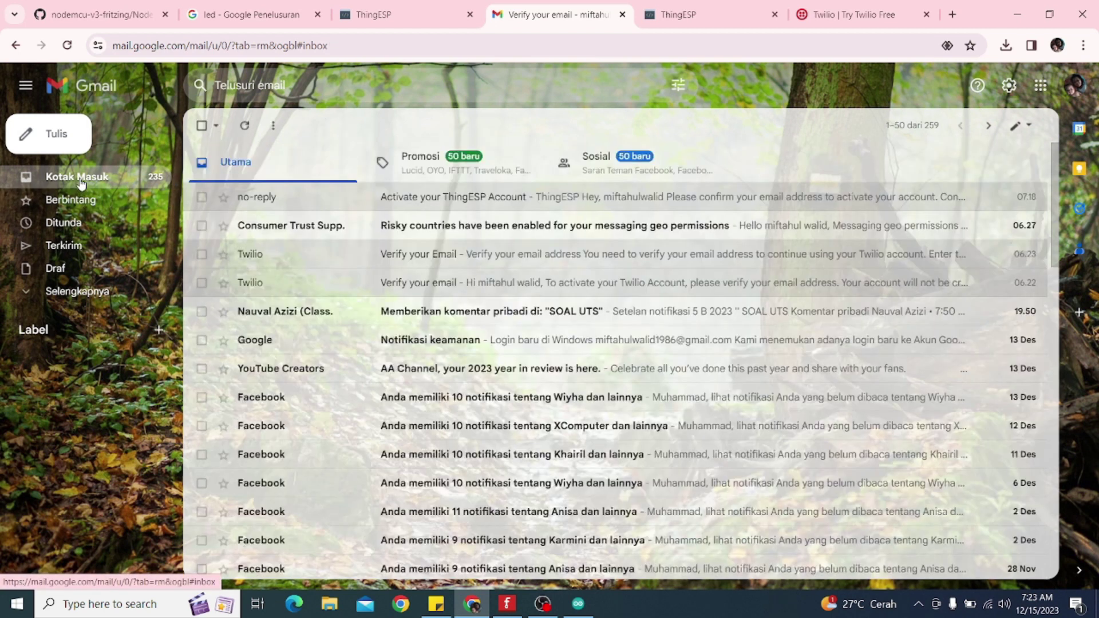
click(449, 261)
scroll(512, 299, down, 3)
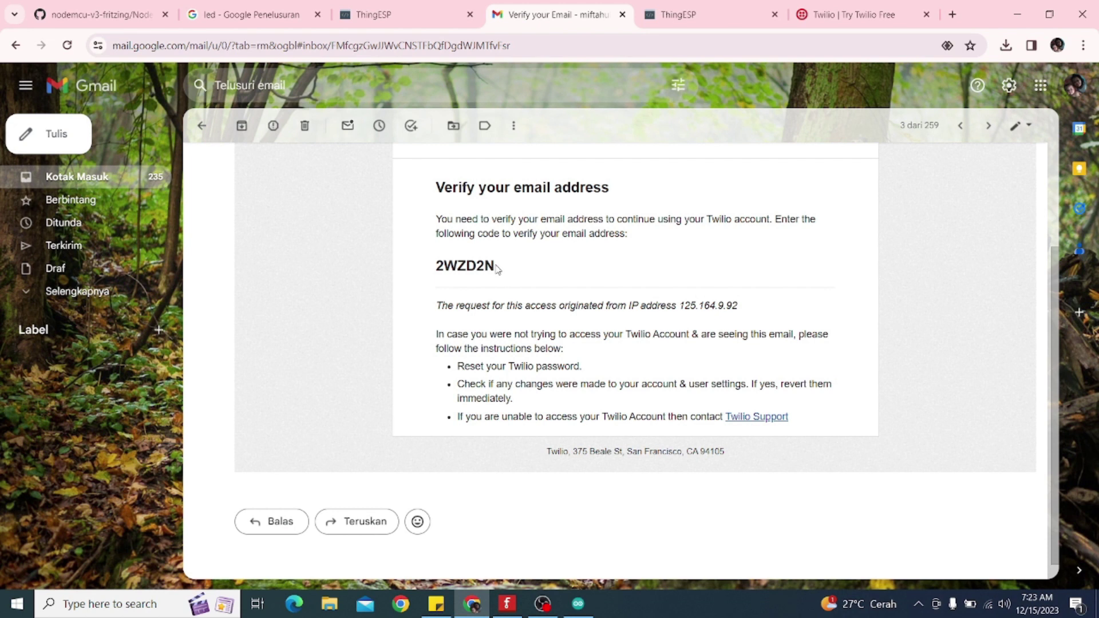
scroll(314, 252, up, 3)
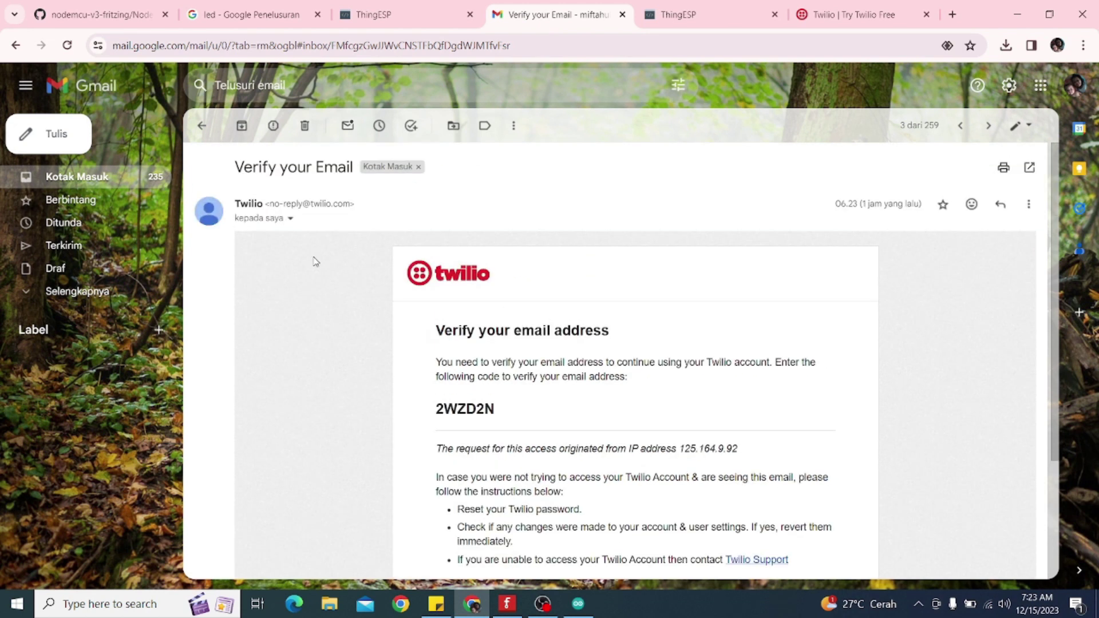
click(854, 12)
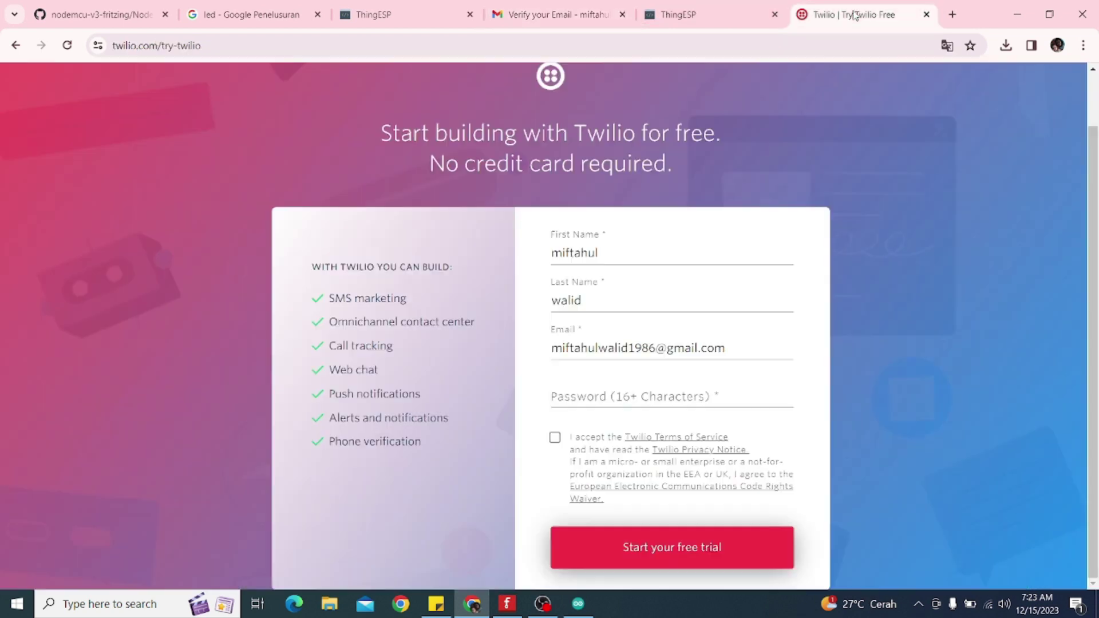
Search Google for twilio from the address bar and open the official Twilio site
click(259, 47)
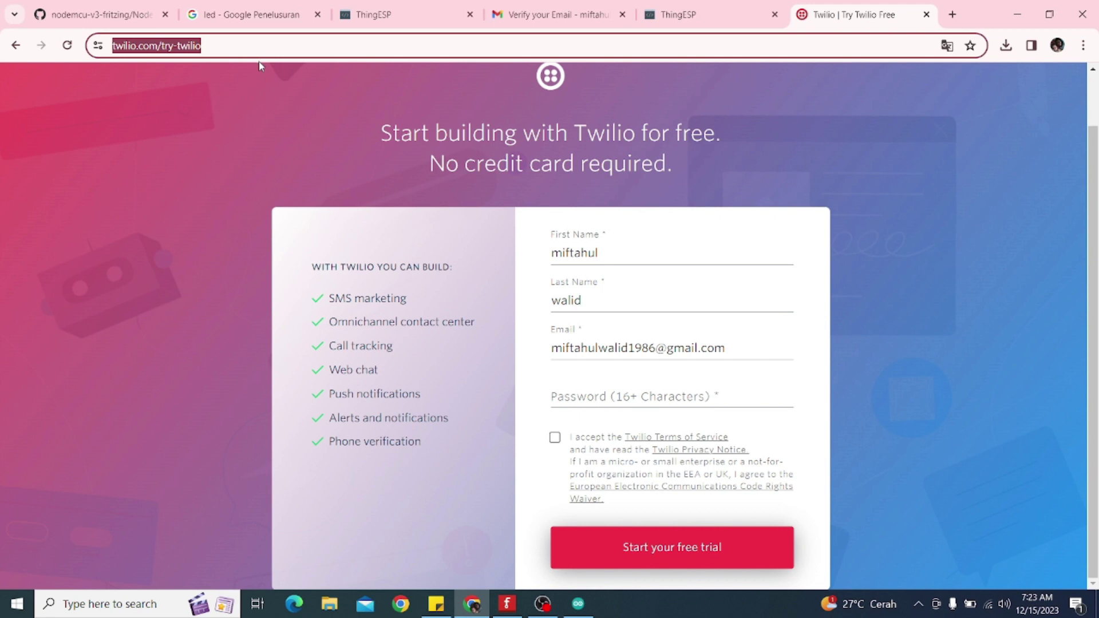
text(two)
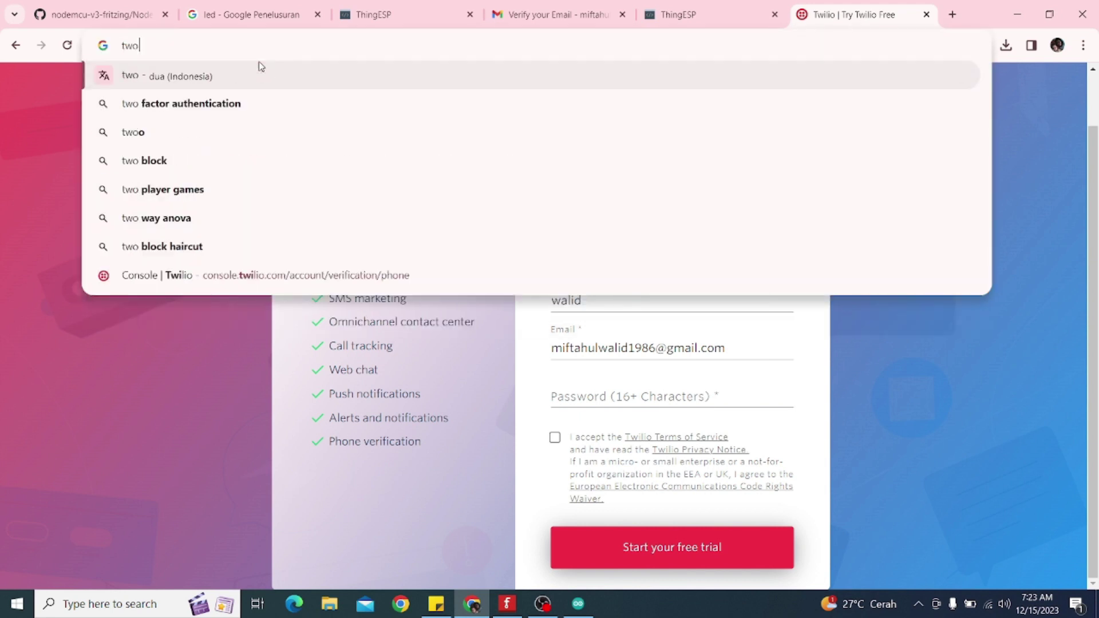
key(Home)
text(i)
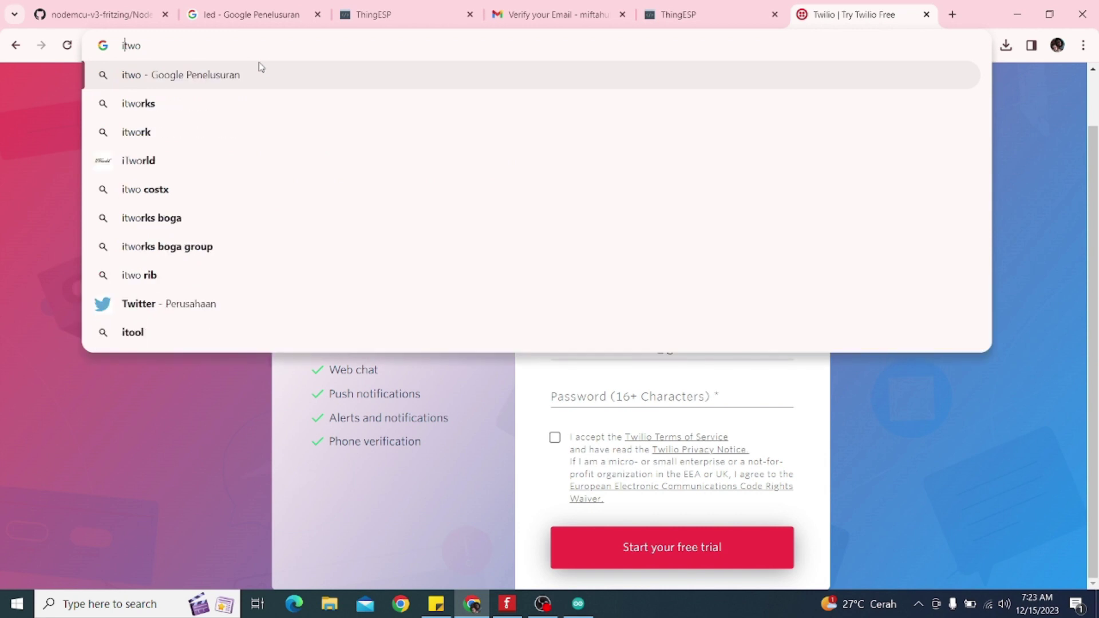
key(BackSpace)
key(BackSpace)
key(BackSpace)
key(BackSpace)
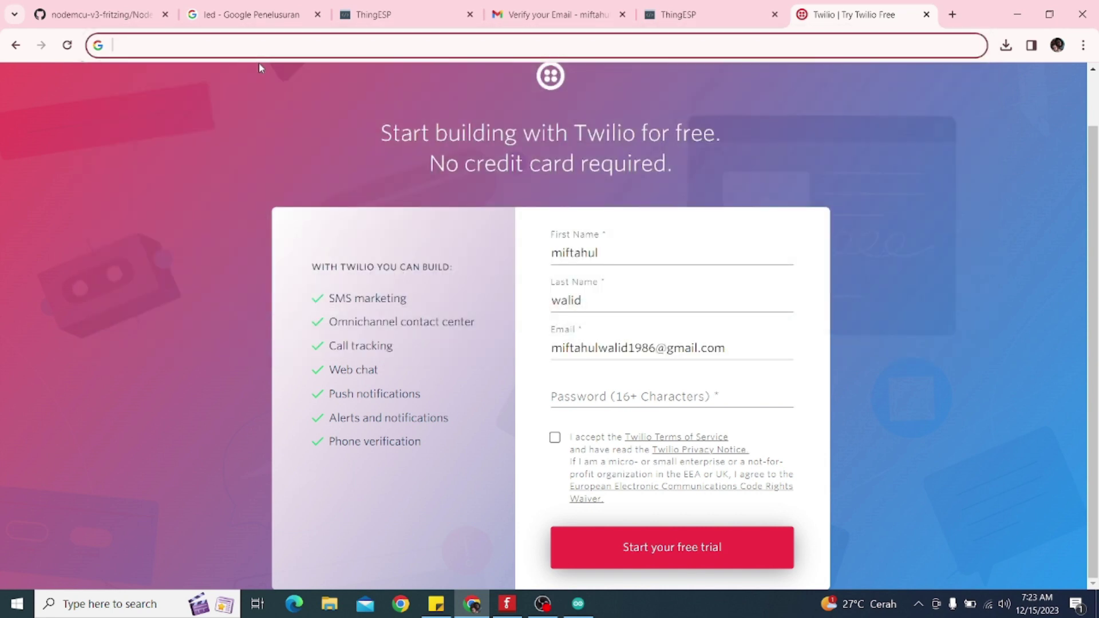
text(twill)
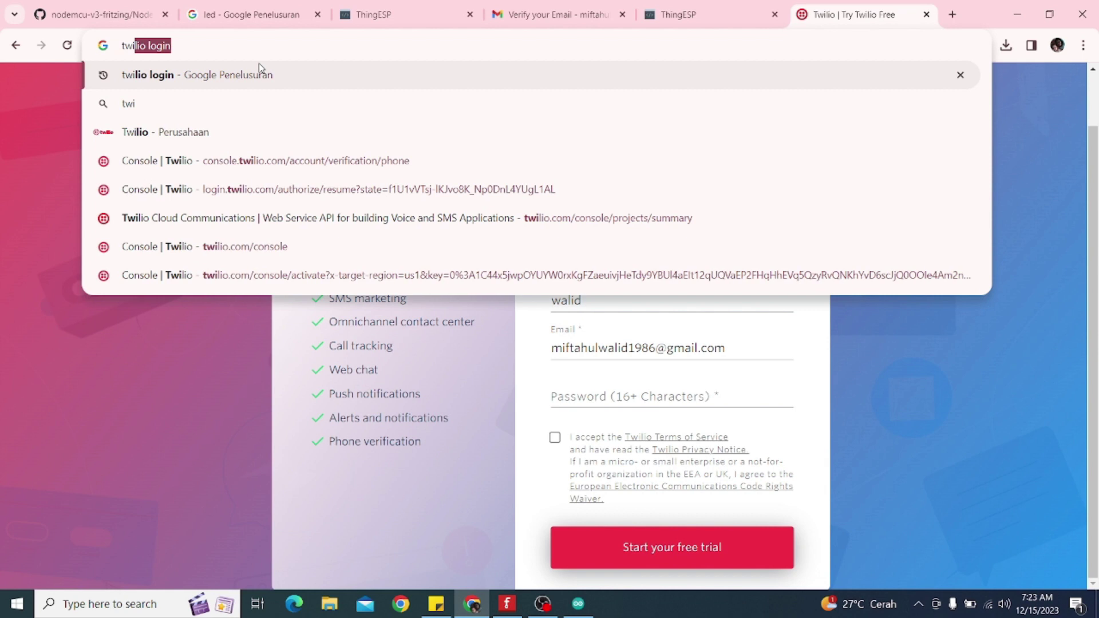
click(213, 131)
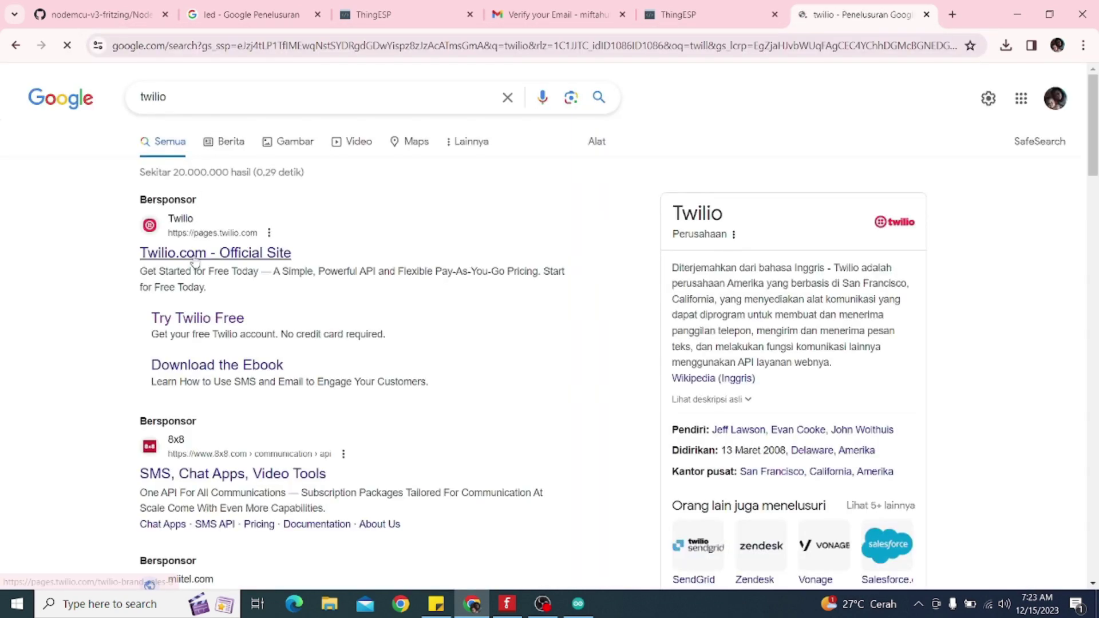
click(189, 259)
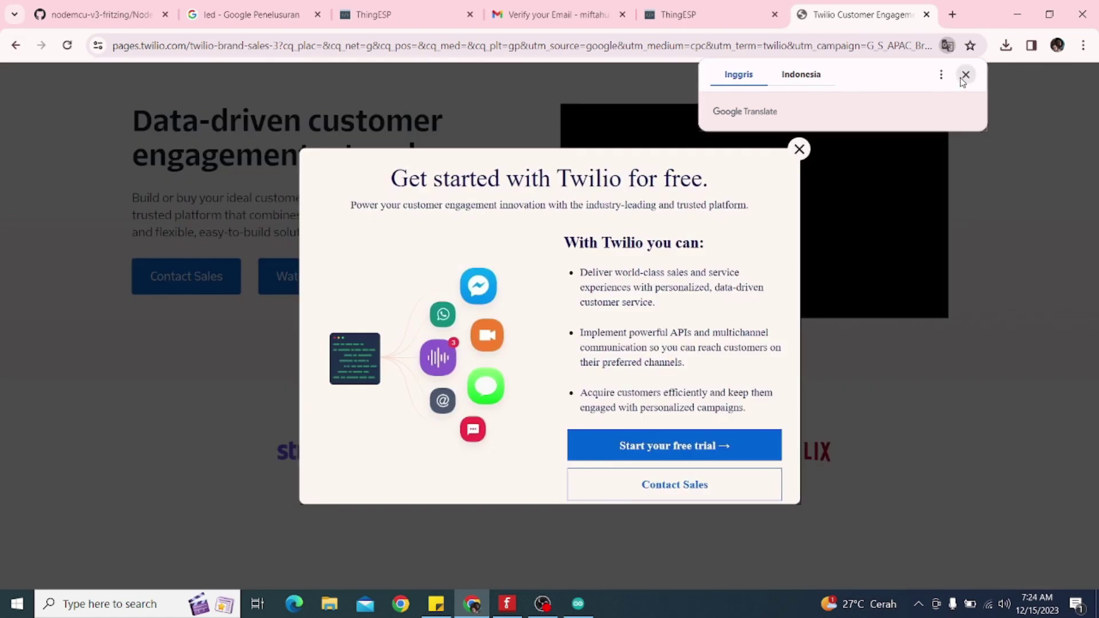
Dismiss the site's popups, go back to the results and open the Twilio Login sitelink
click(965, 75)
click(799, 154)
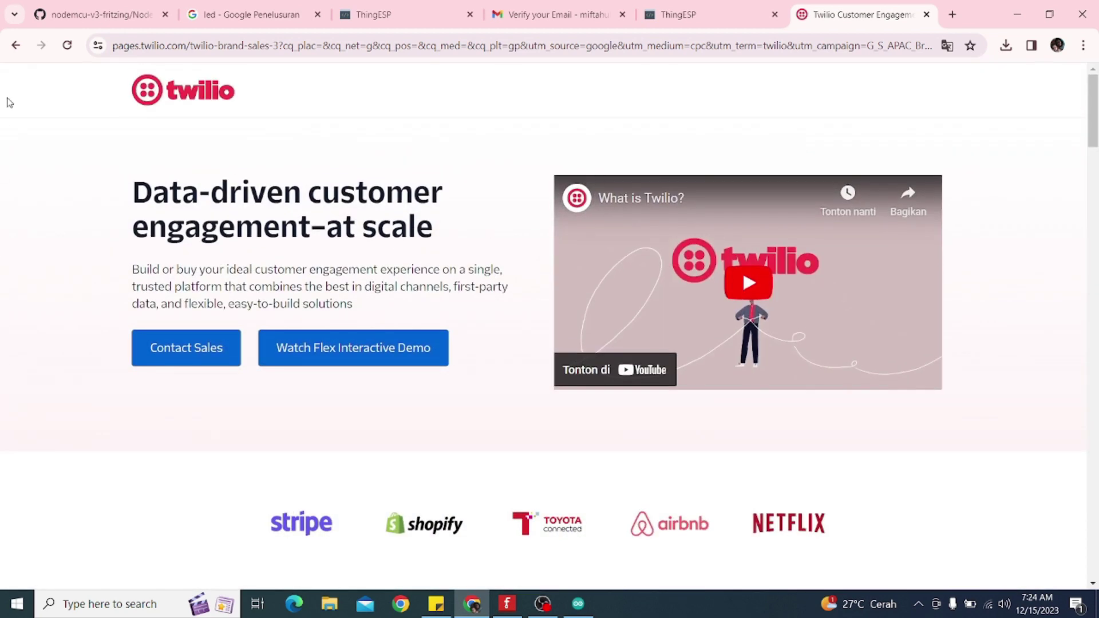
click(15, 45)
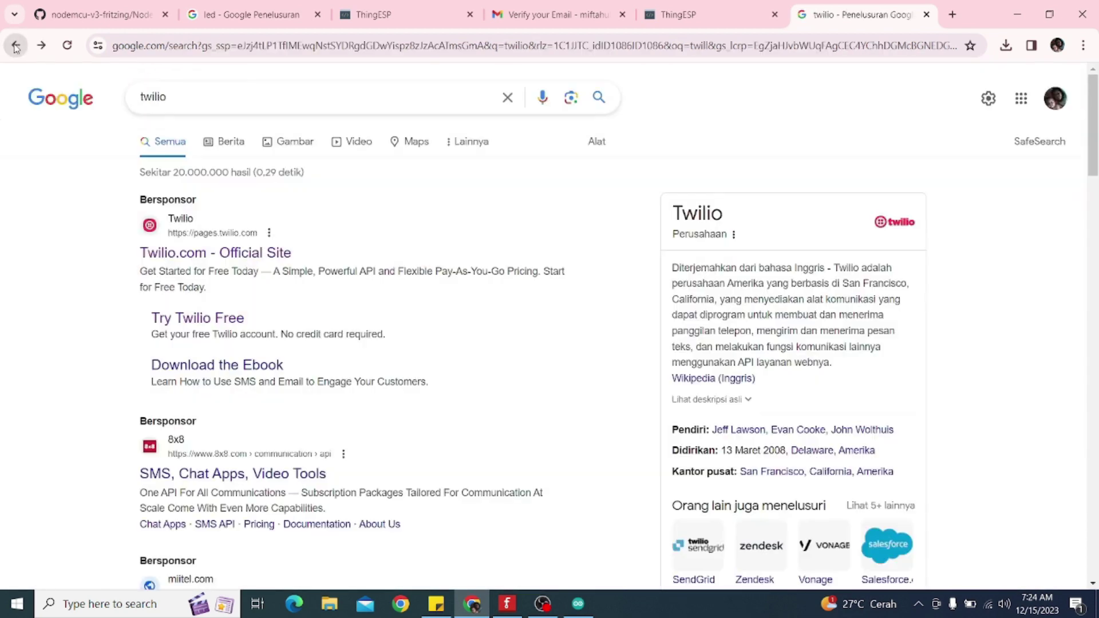
scroll(195, 266, down, 5)
scroll(195, 267, down, 2)
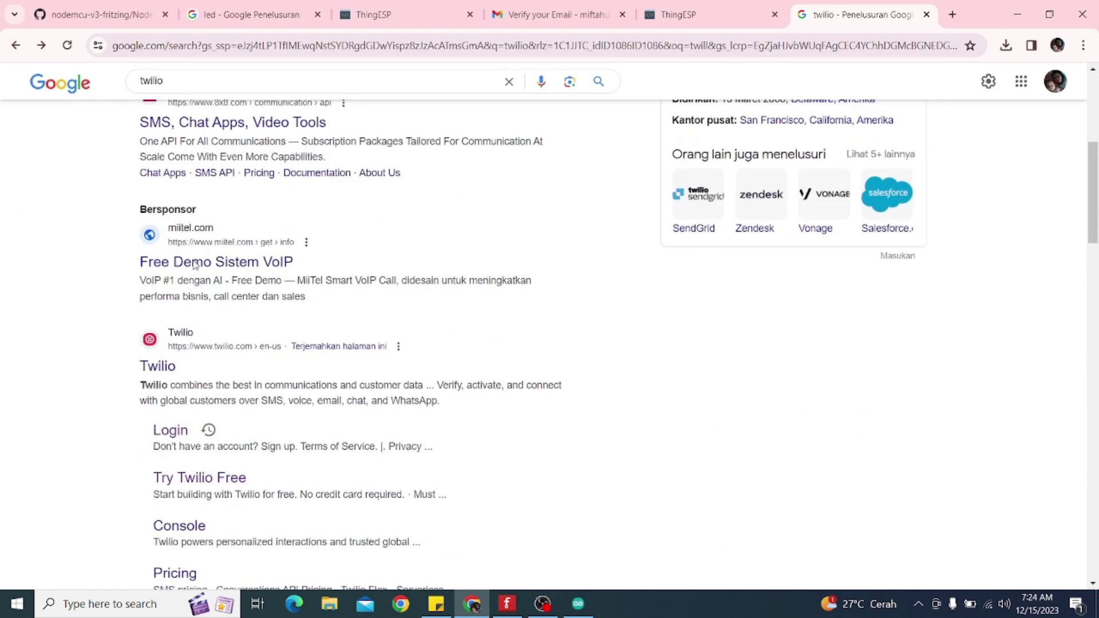
click(168, 361)
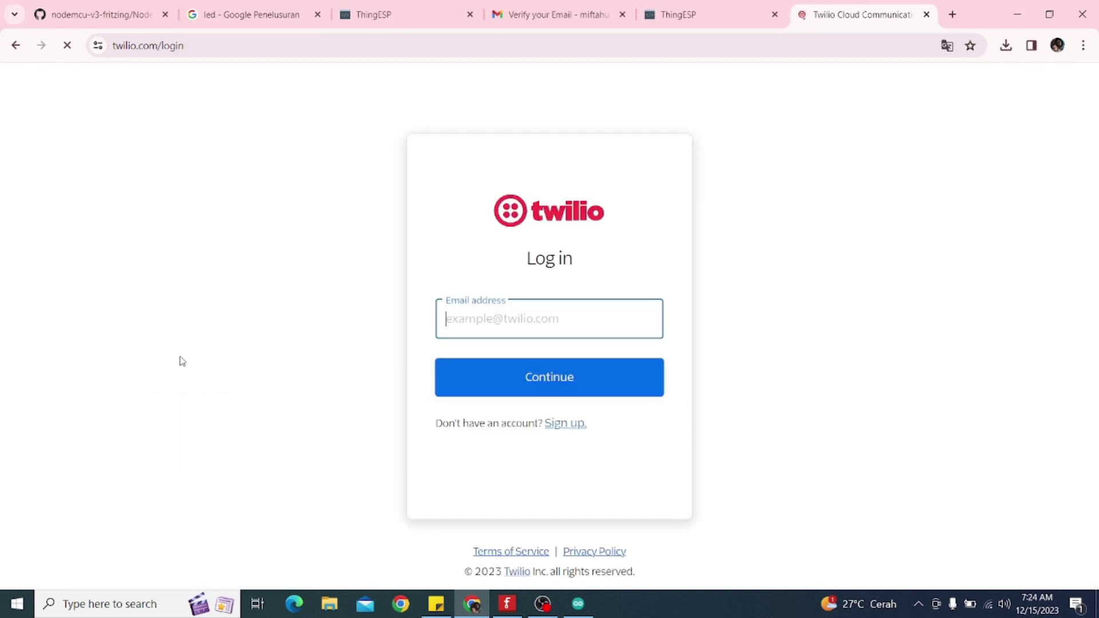
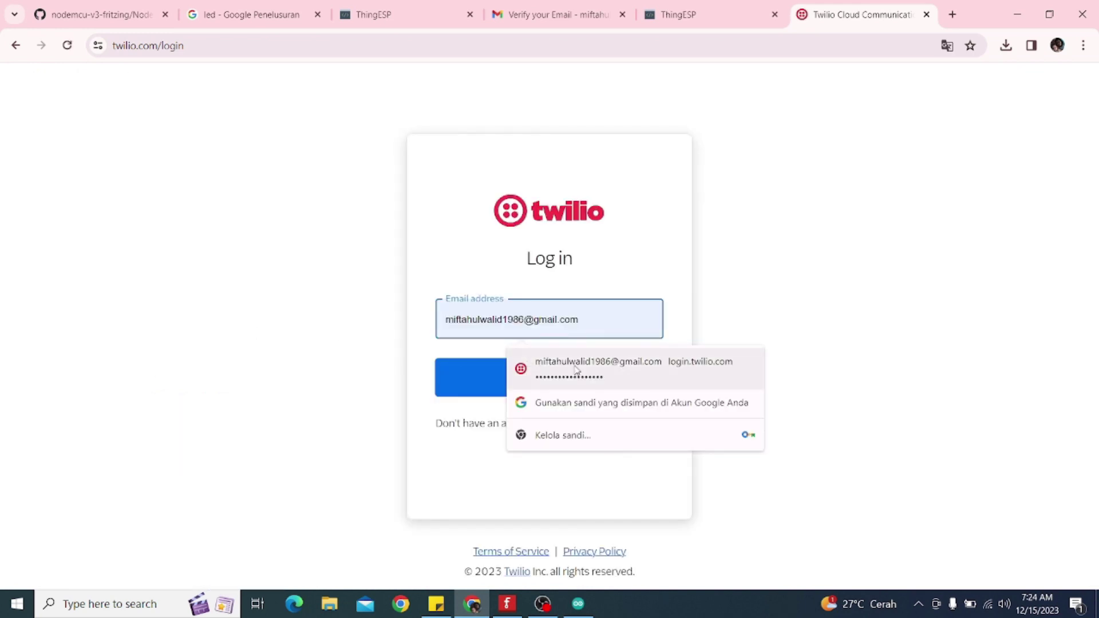
Sign in to Twilio with the autofilled account e-mail and password, revealing the password before submitting
click(589, 367)
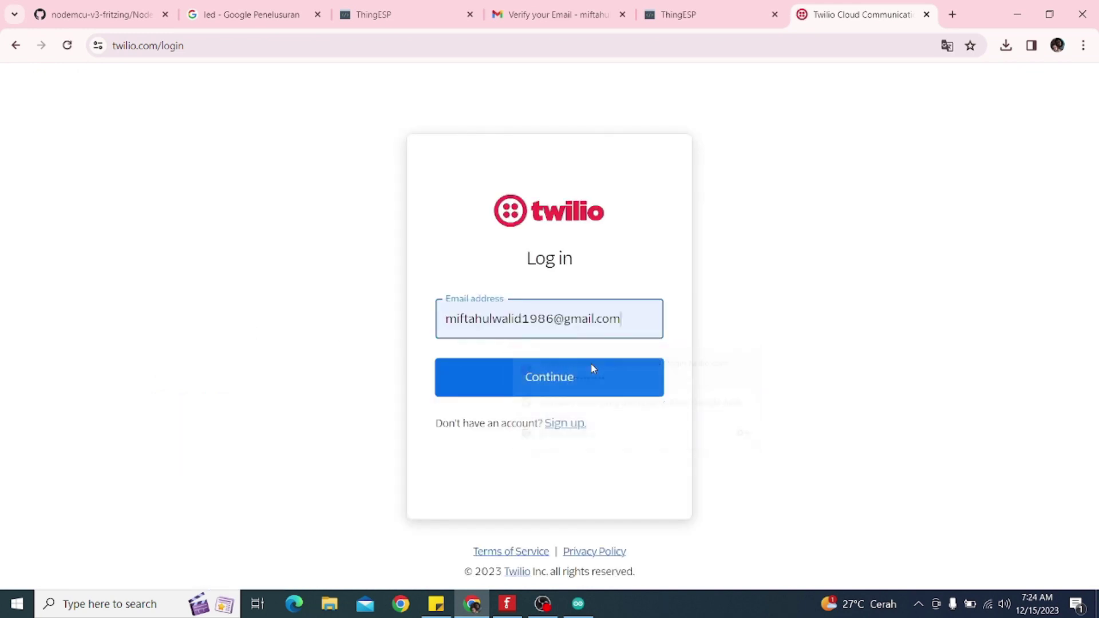
click(571, 380)
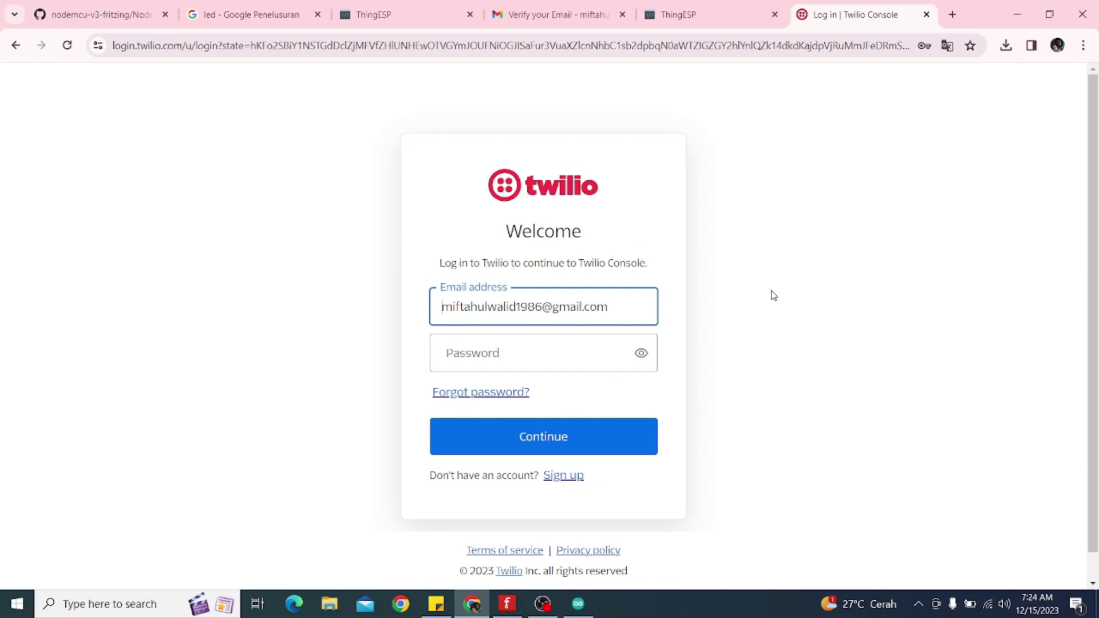
click(536, 358)
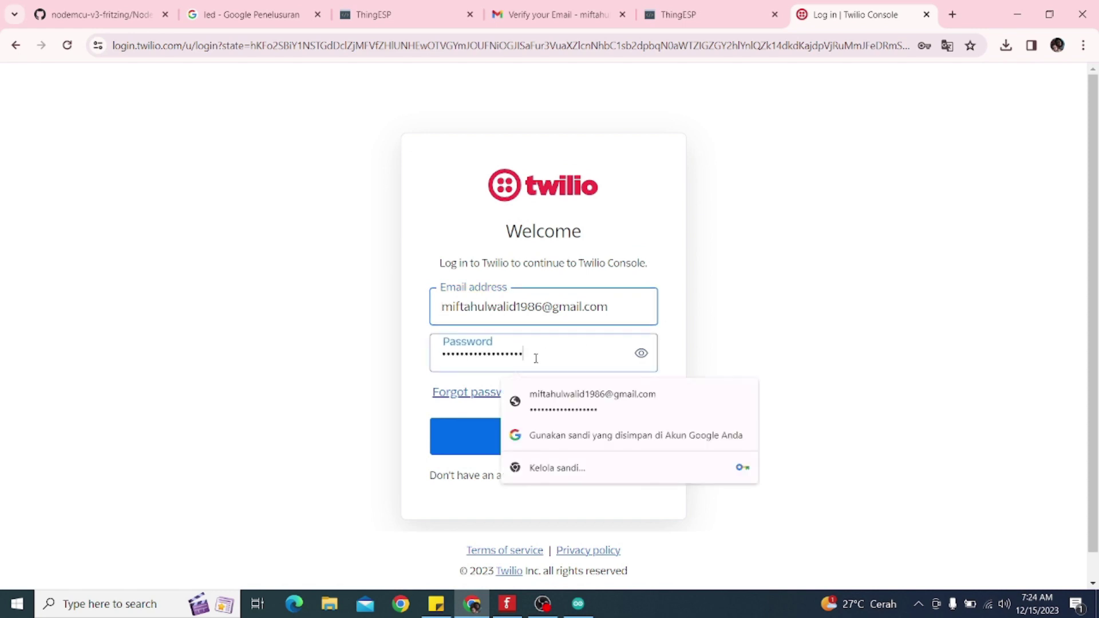
click(642, 353)
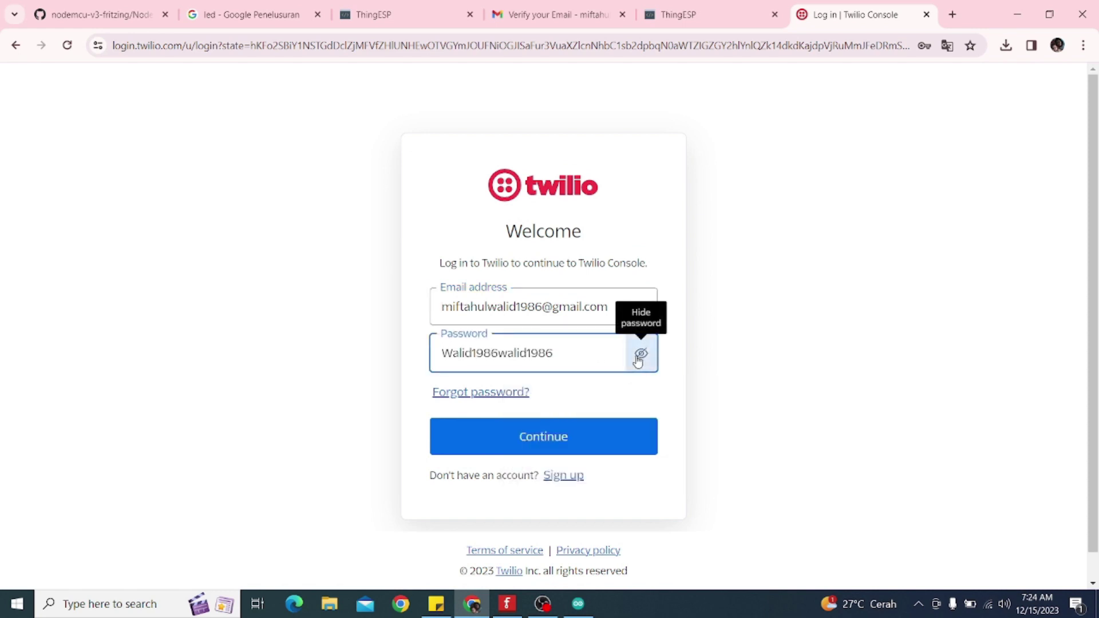
click(548, 445)
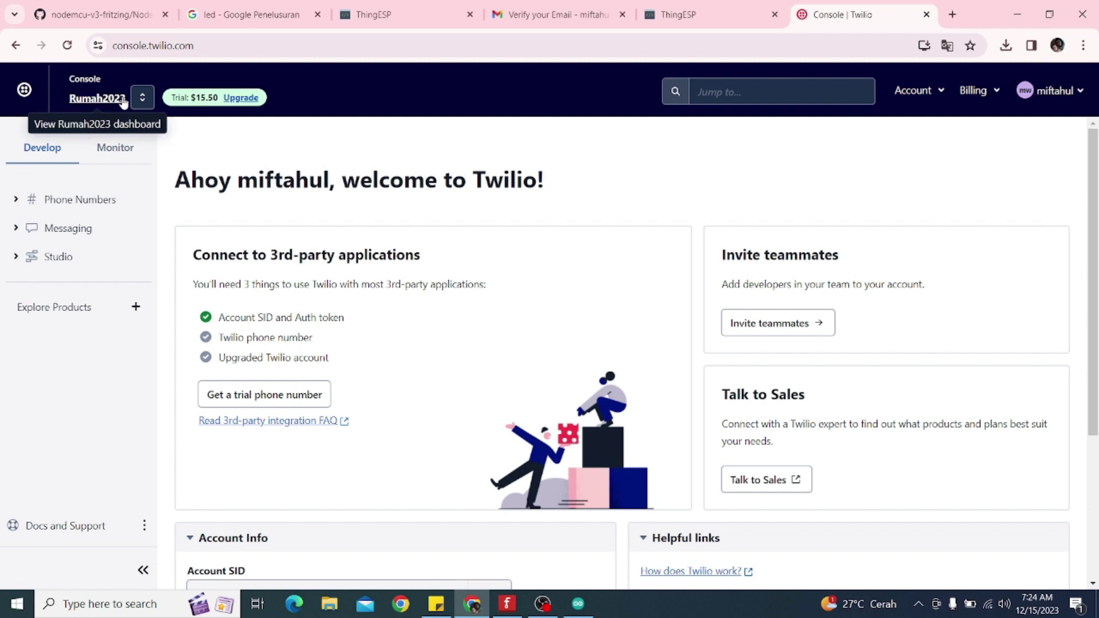
From the full accounts list, create a new Twilio account named rumahku2023 and submit it for verification
click(142, 98)
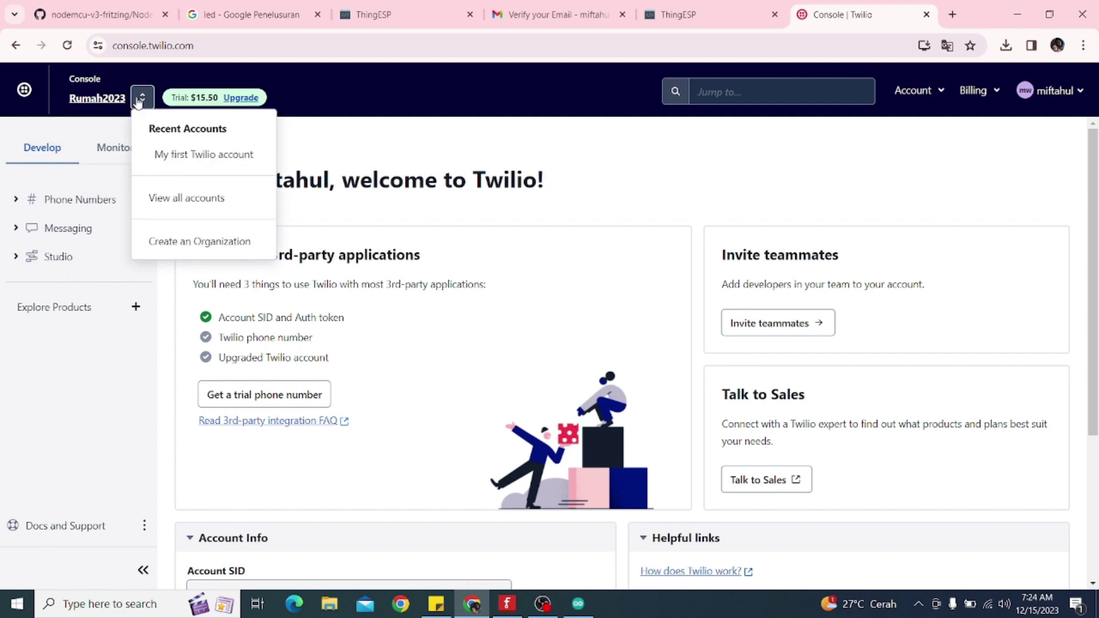
click(165, 202)
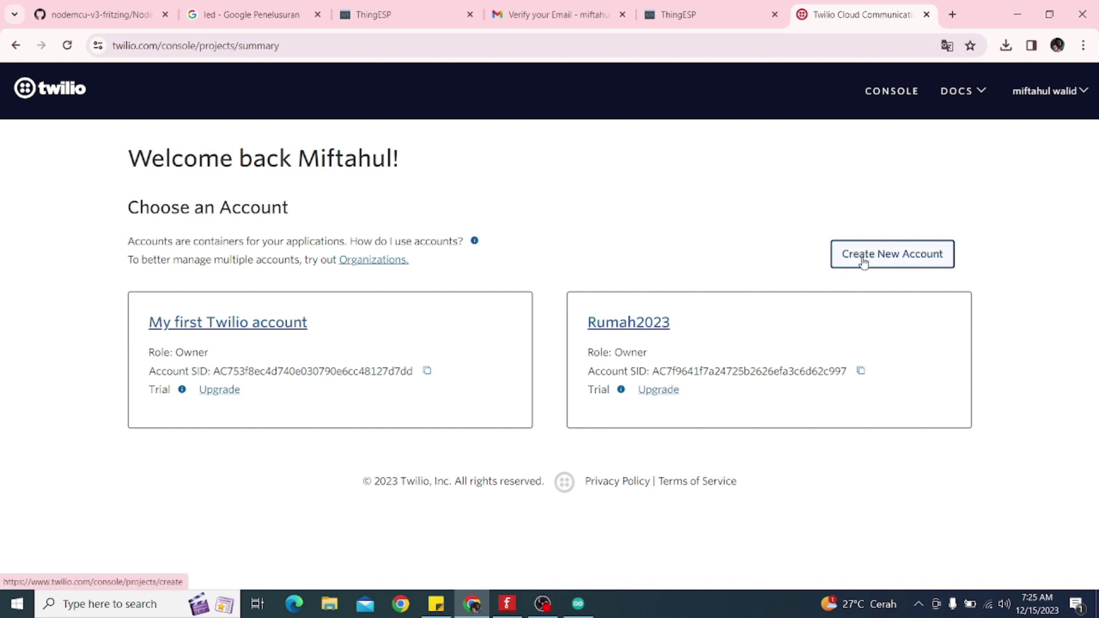
click(864, 263)
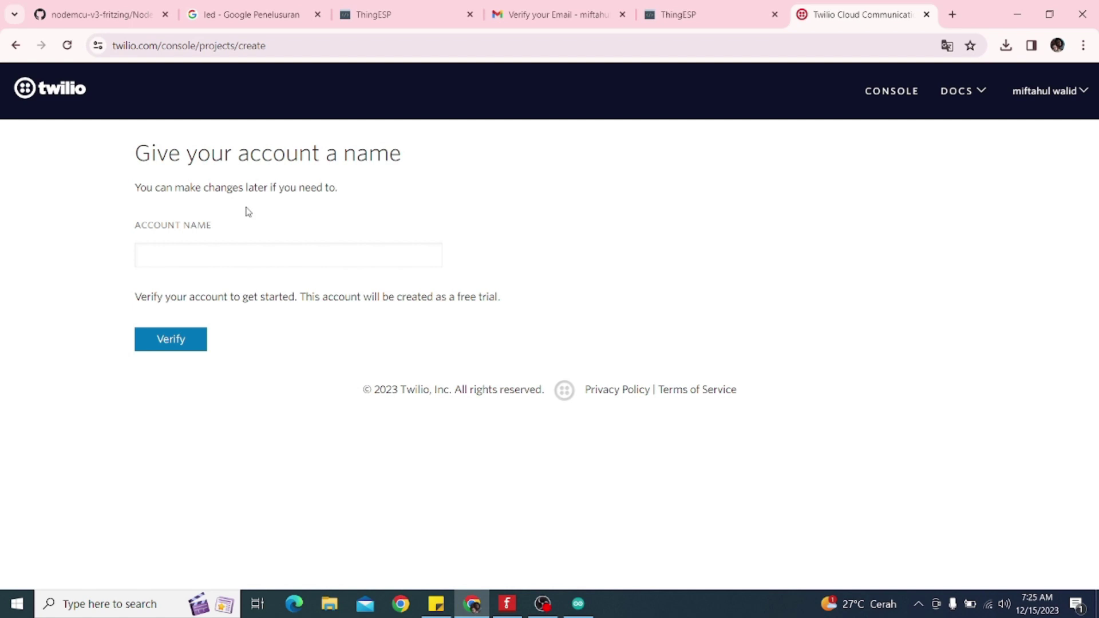
click(221, 262)
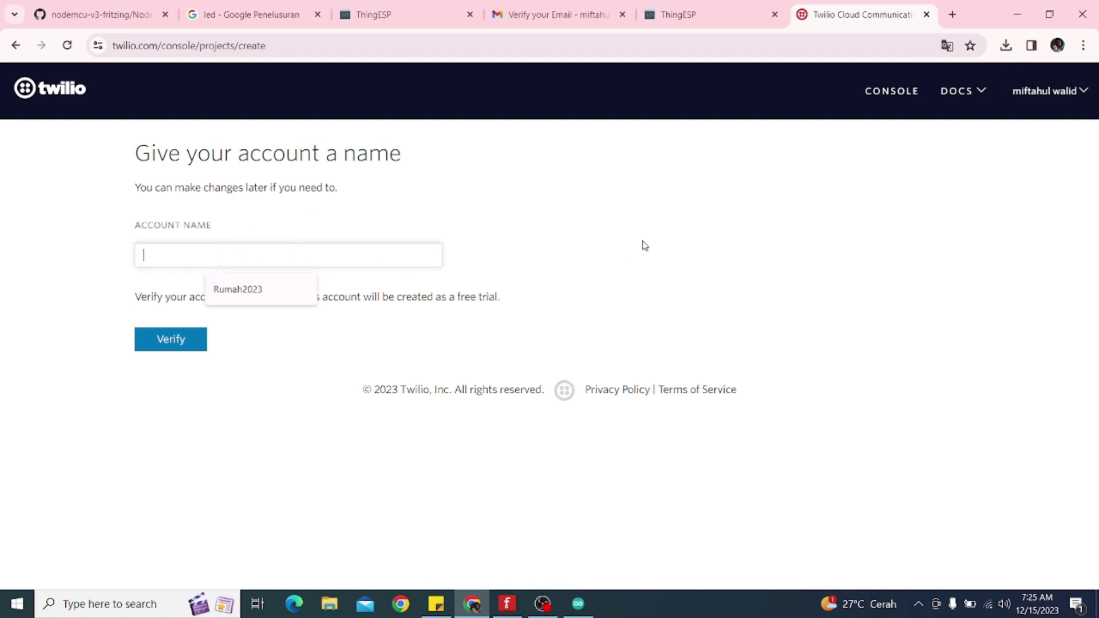
text(rumahku2023)
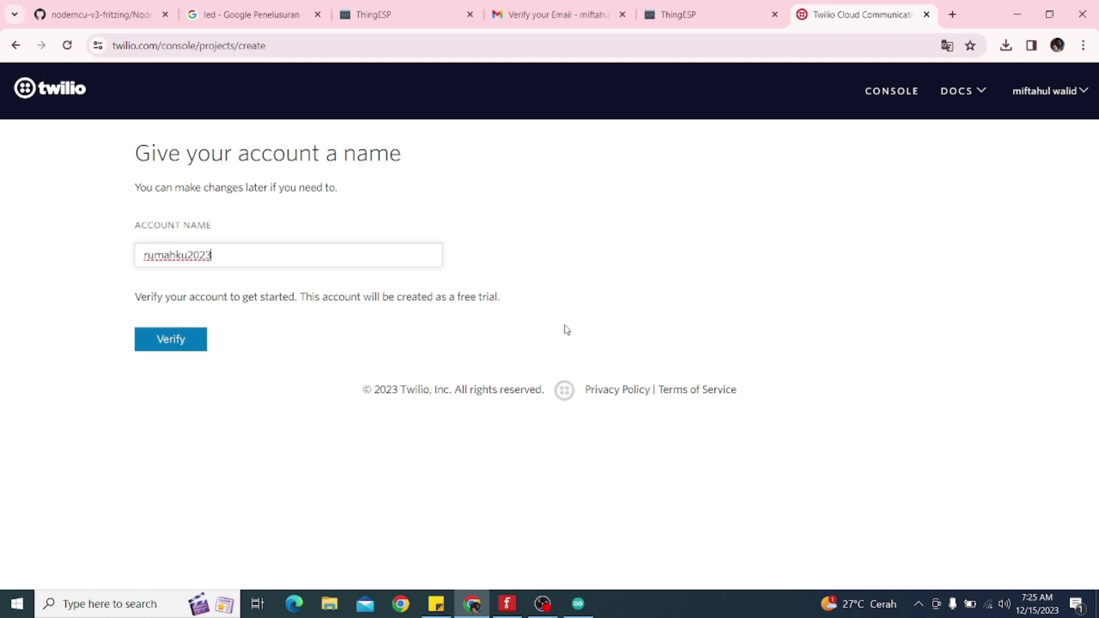
click(164, 342)
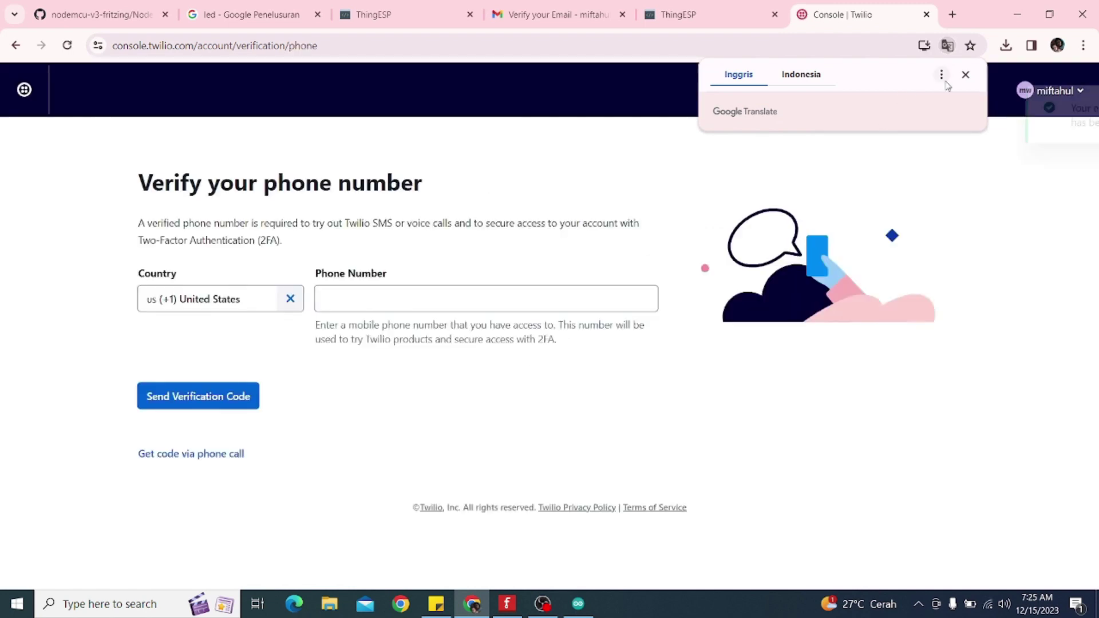
Set the country to ID (+62) Indonesia, enter the phone number, and send a verification code
click(965, 76)
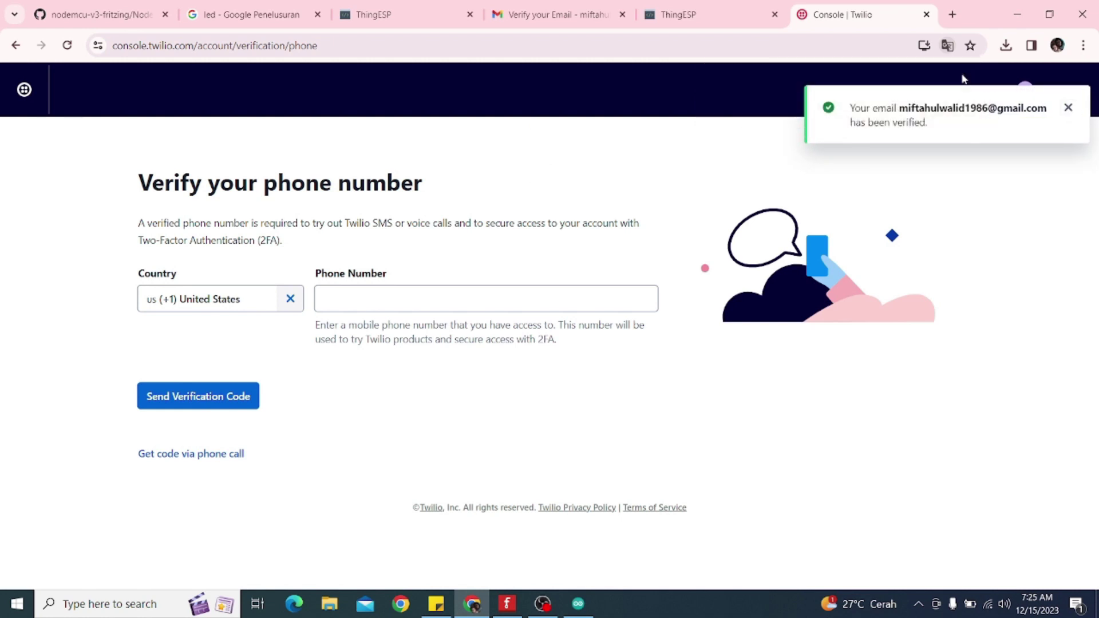
click(283, 299)
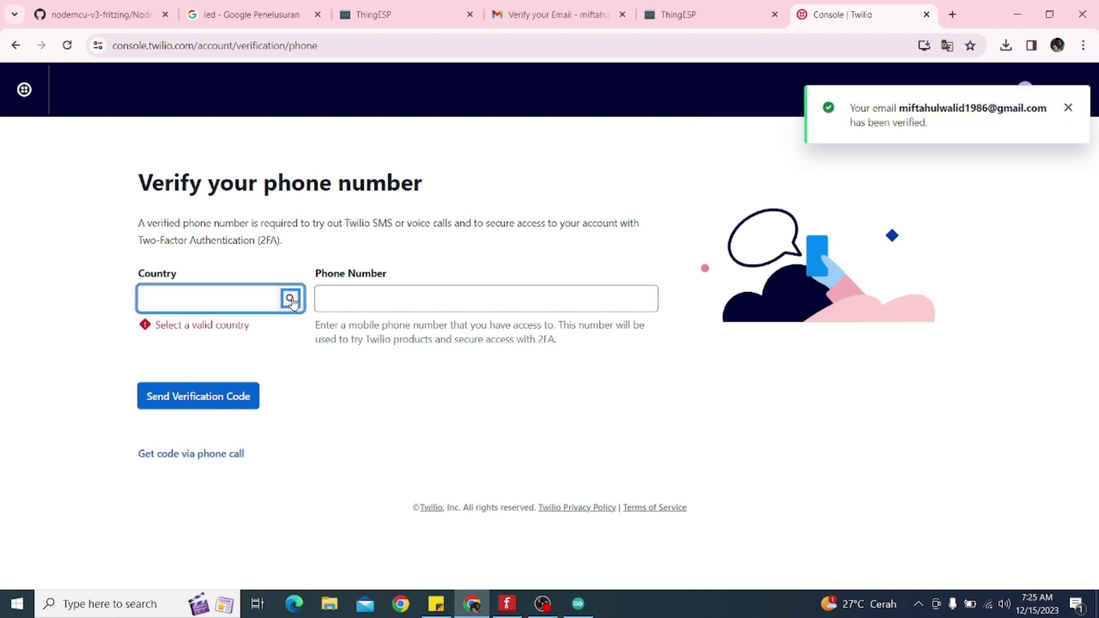
click(226, 297)
text(indo)
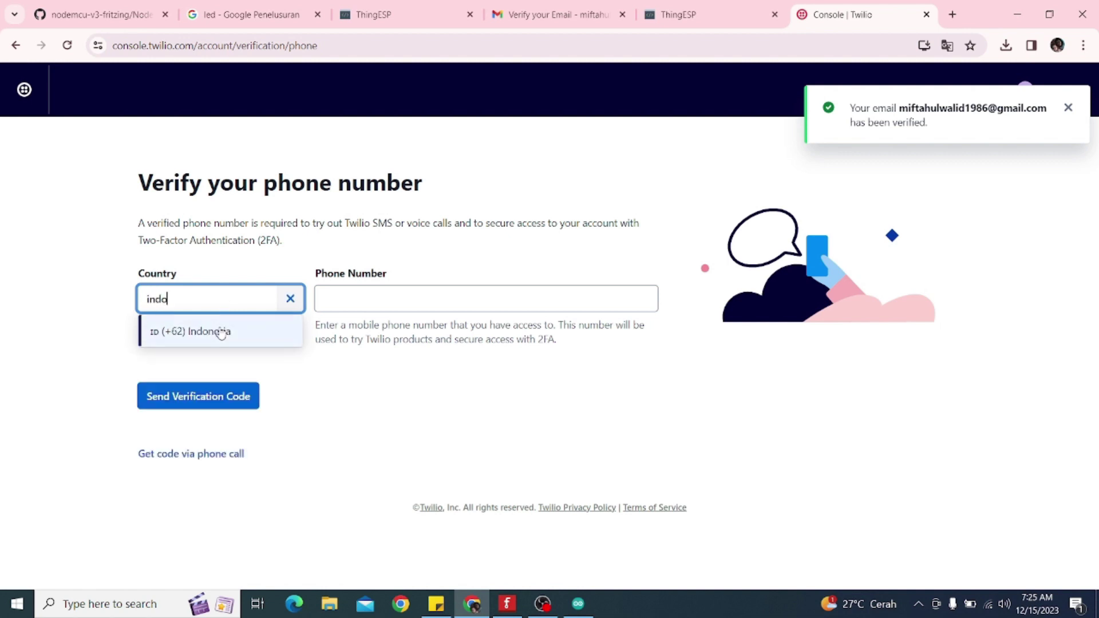
click(219, 331)
click(322, 299)
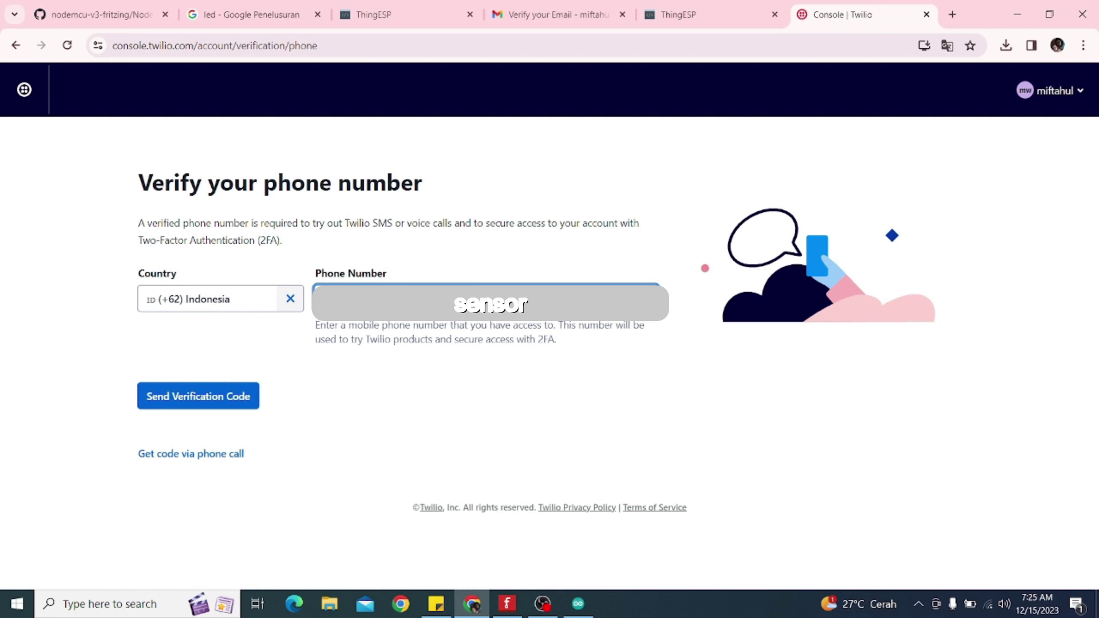
click(222, 403)
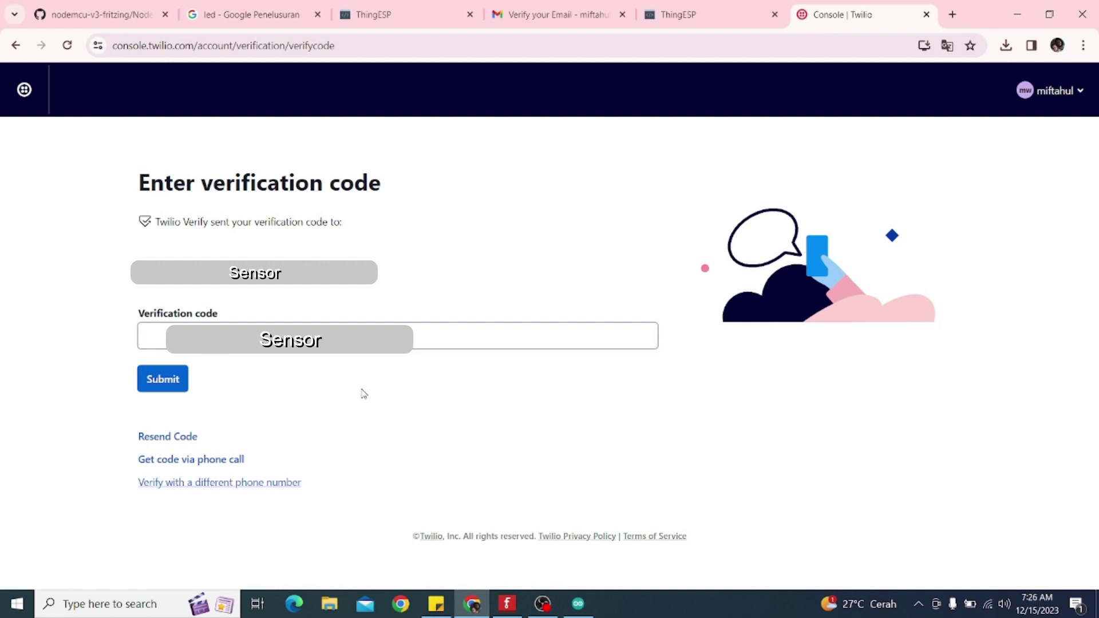
Enter the verification code received by SMS and submit it
click(421, 337)
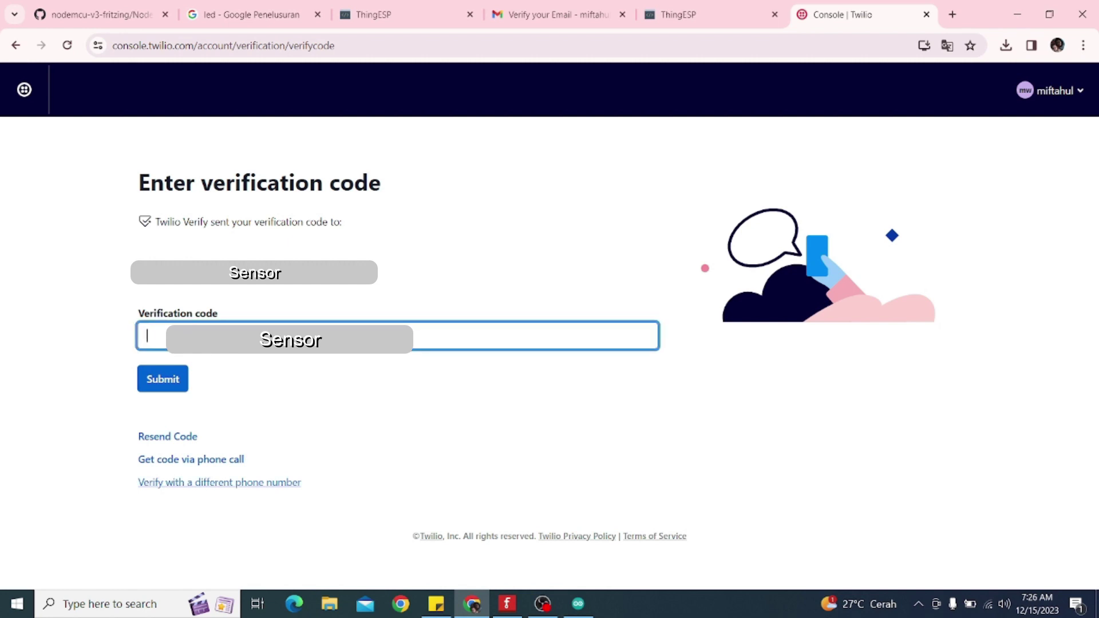
click(158, 380)
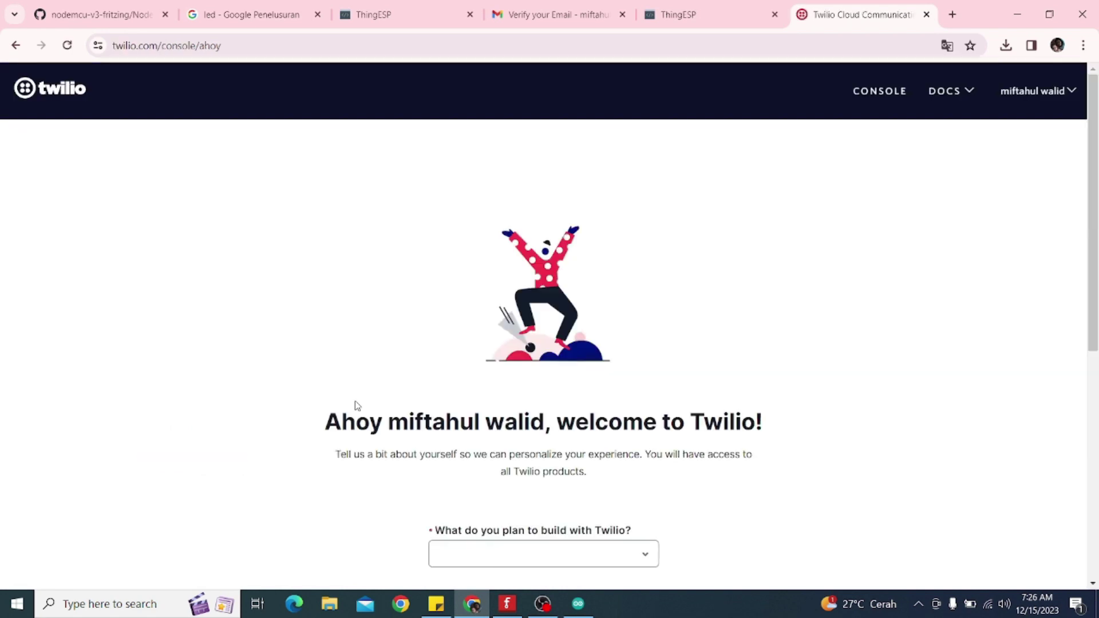
Answer the first survey questions: build Other, using the WhatsApp product
scroll(424, 347, down, 6)
scroll(424, 347, up, 2)
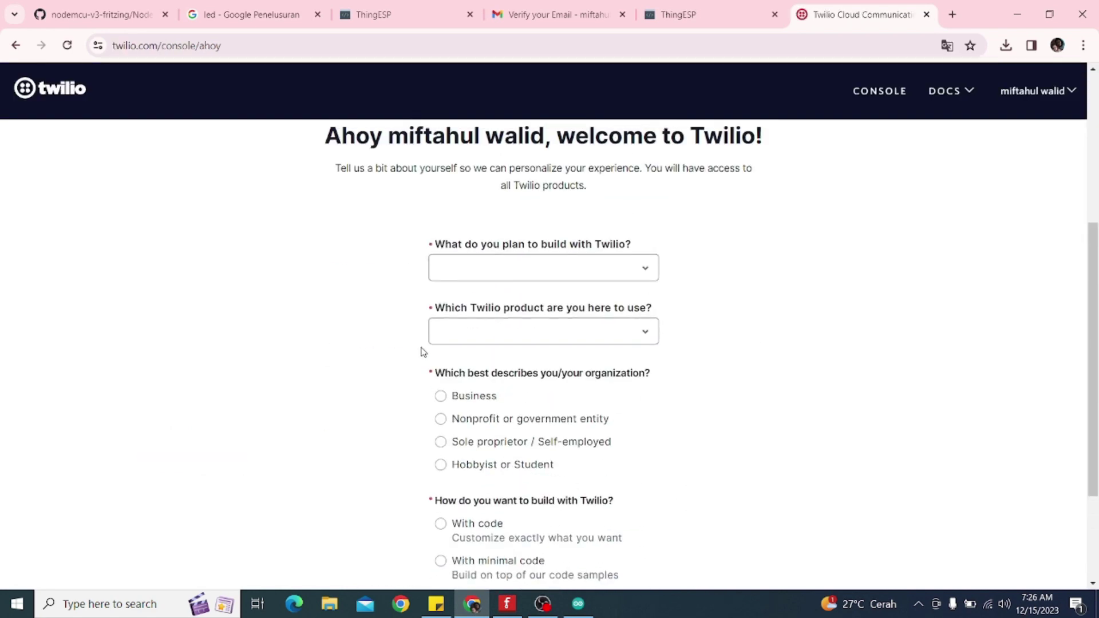
click(605, 275)
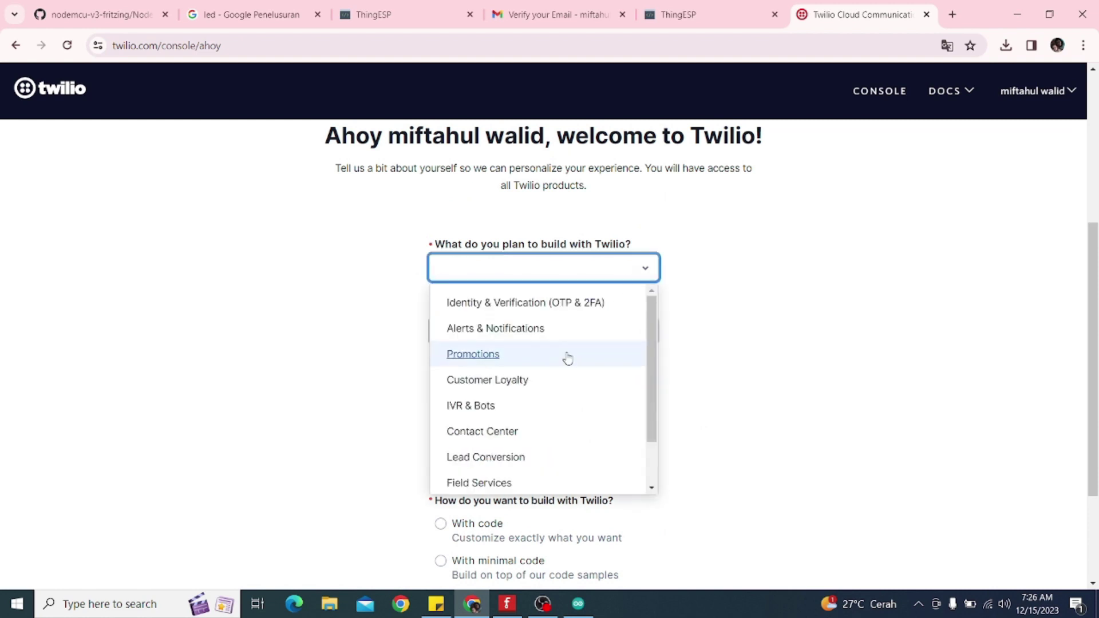
scroll(566, 361, down, 1)
scroll(564, 362, down, 1)
click(460, 404)
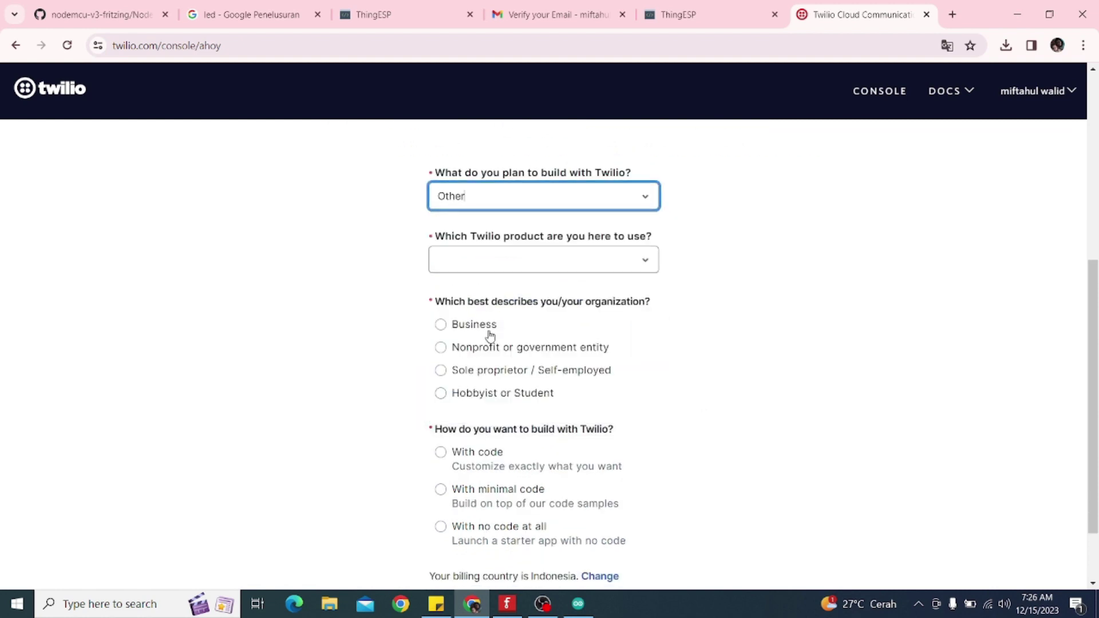
click(508, 252)
click(488, 347)
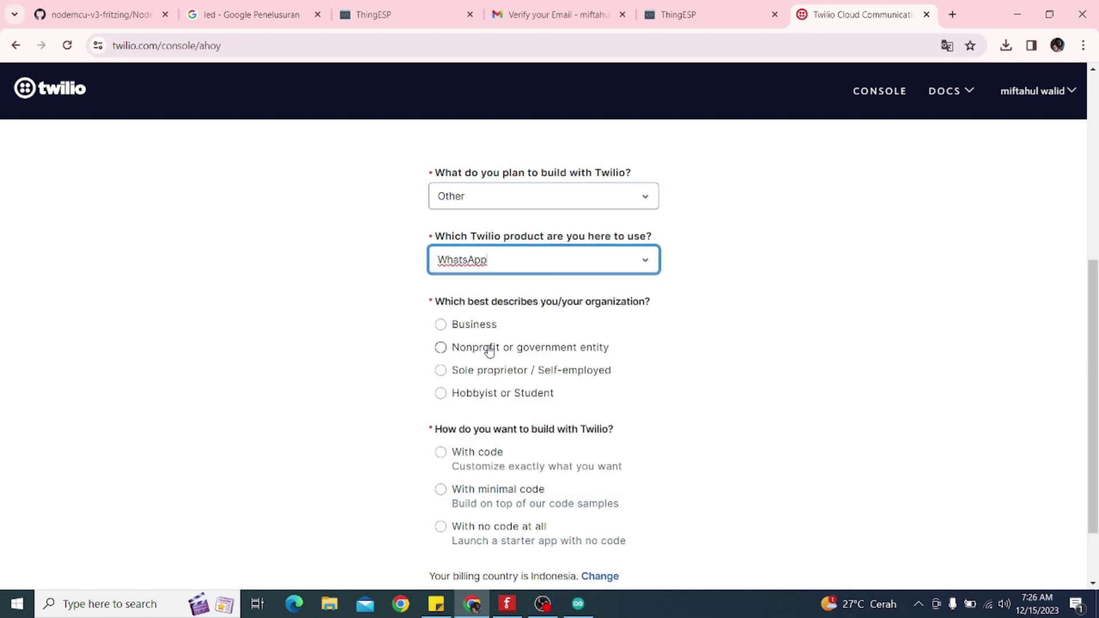
Choose Hobbyist or Student, no code at all, and goal Something else, then submit the survey
click(440, 394)
scroll(447, 395, down, 2)
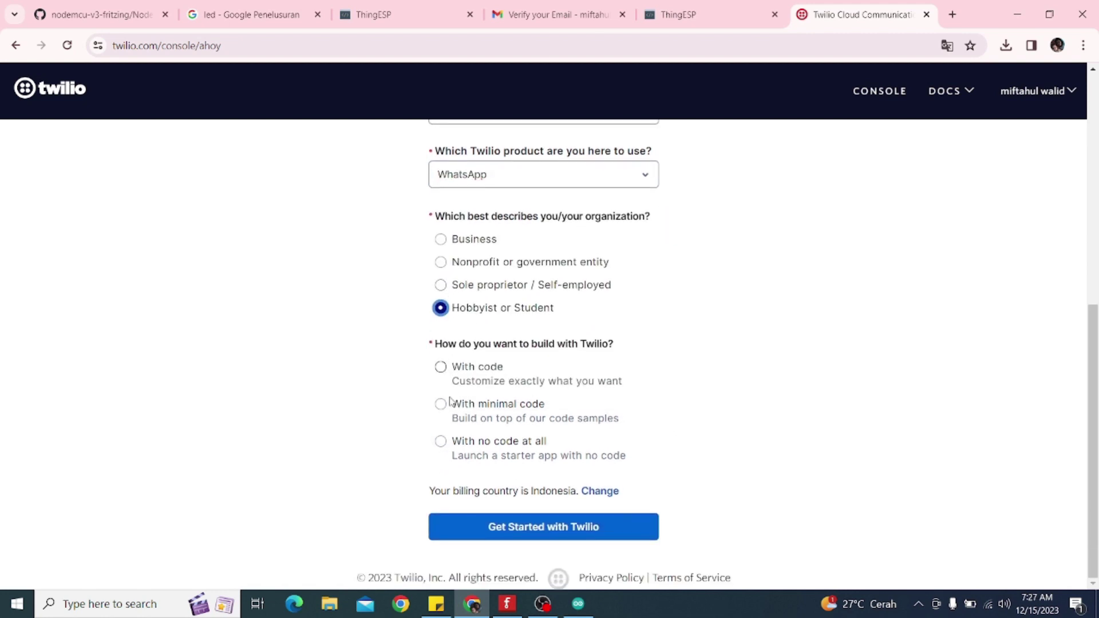
click(440, 442)
scroll(567, 392, down, 1)
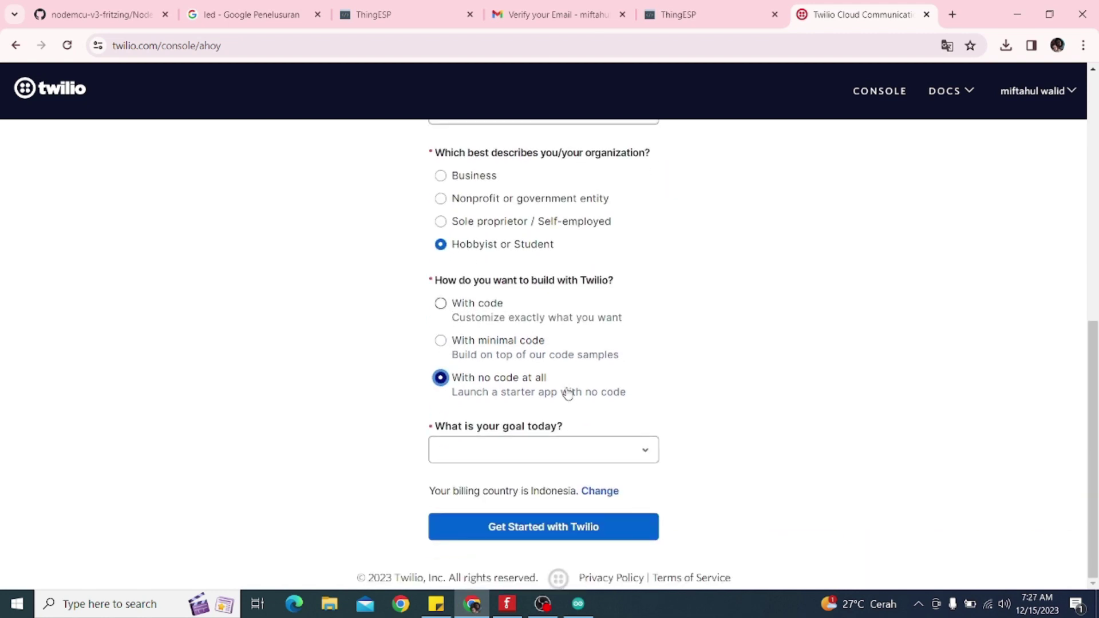
click(576, 448)
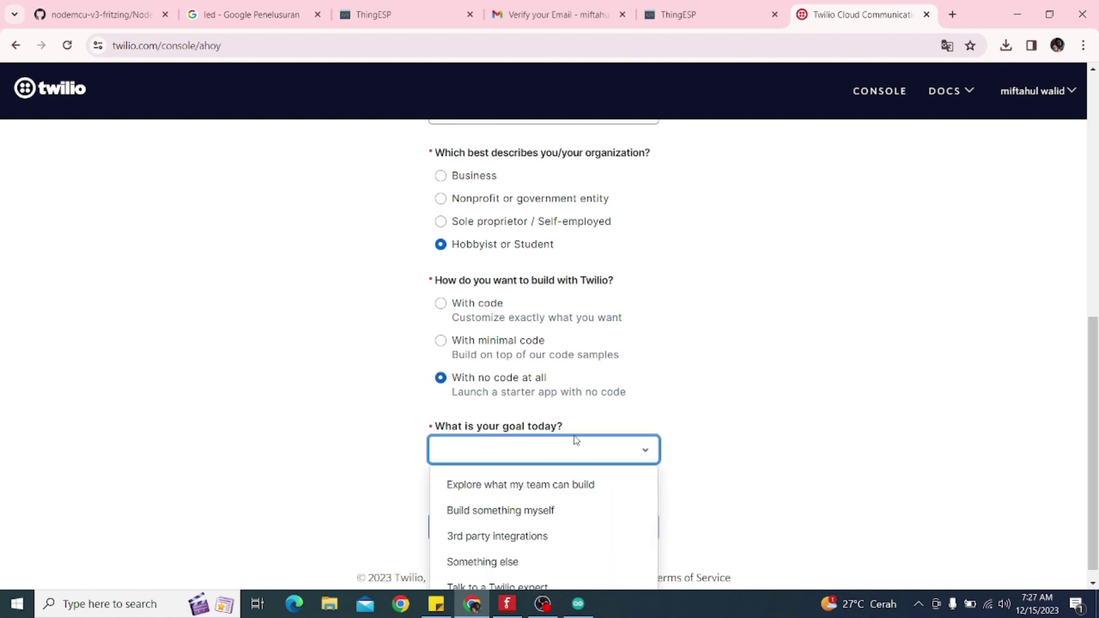
scroll(572, 443, down, 1)
click(497, 547)
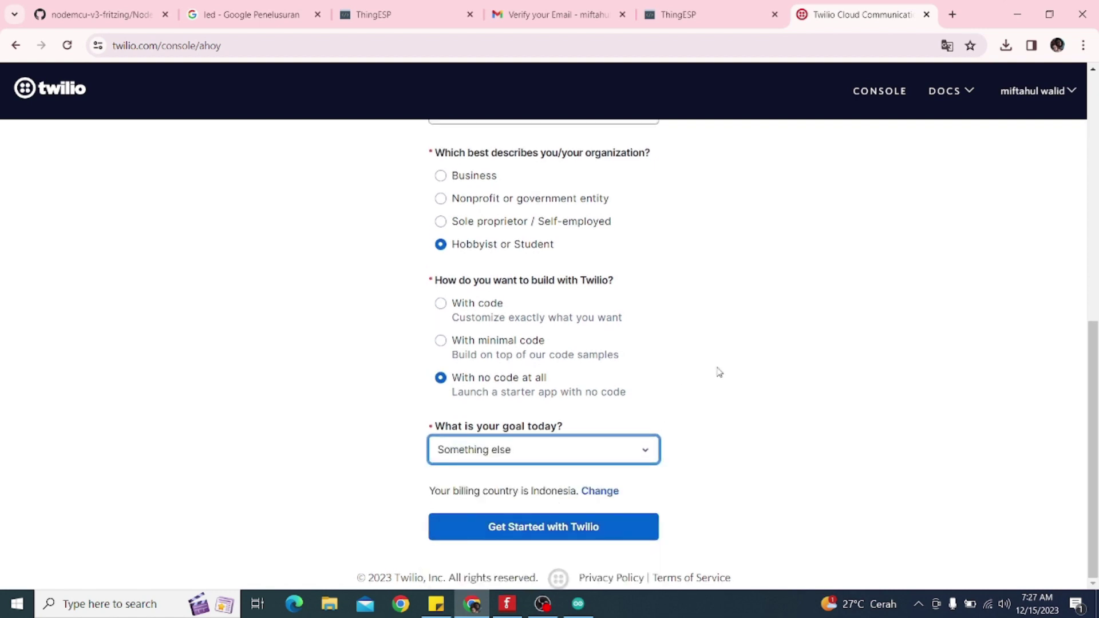
scroll(713, 373, up, 4)
scroll(712, 373, down, 4)
click(550, 537)
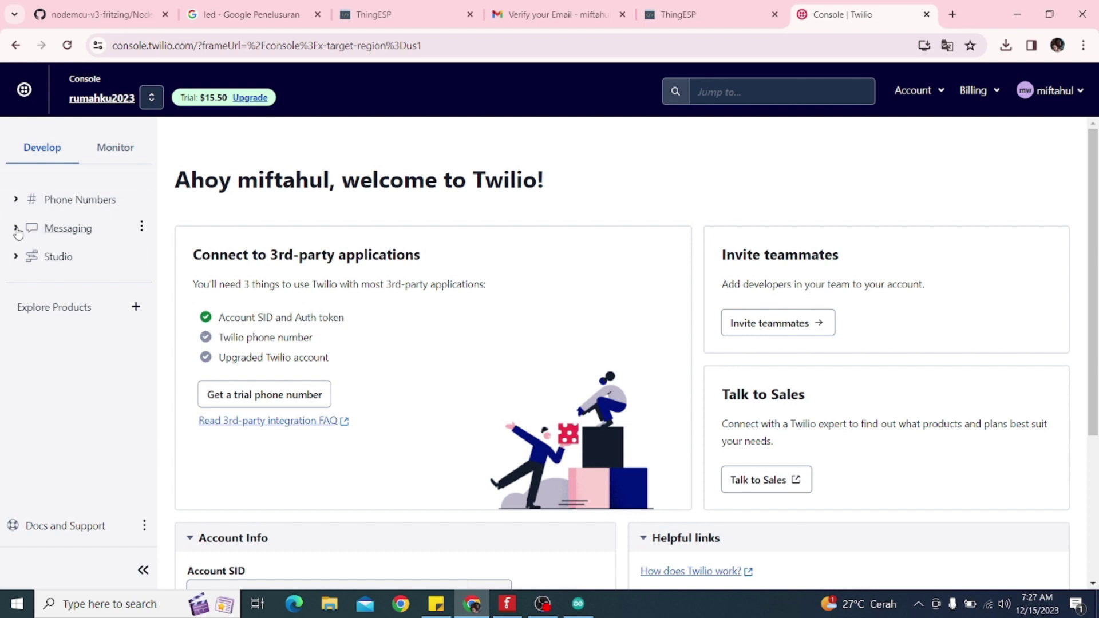
Activate the WhatsApp sandbox from Messaging > Try it out > Send a WhatsApp message, accepting the terms
click(16, 229)
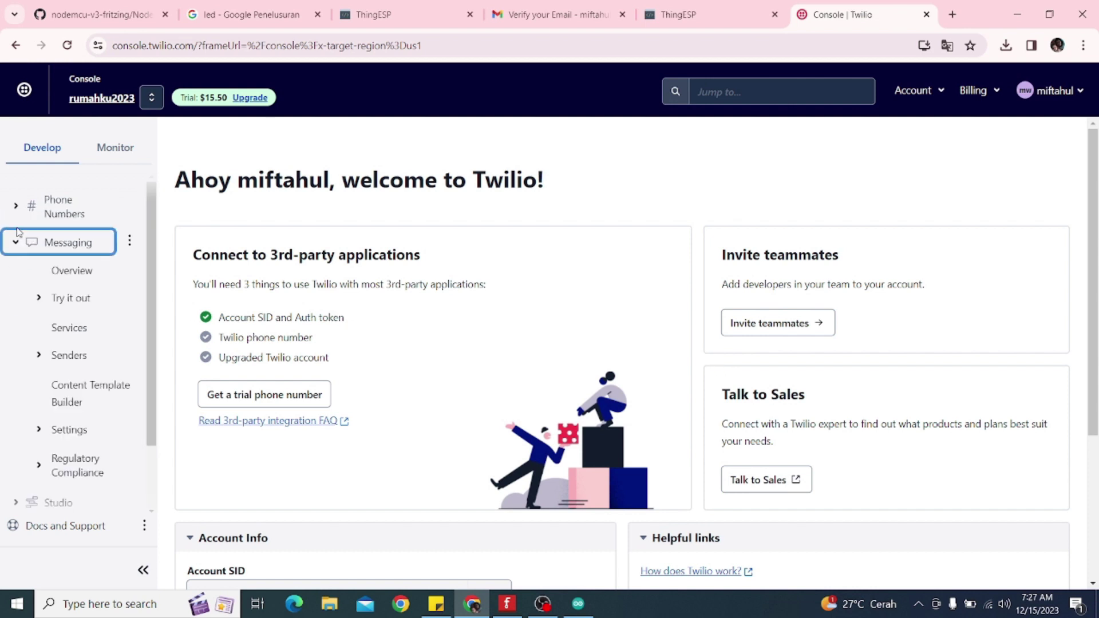
click(59, 301)
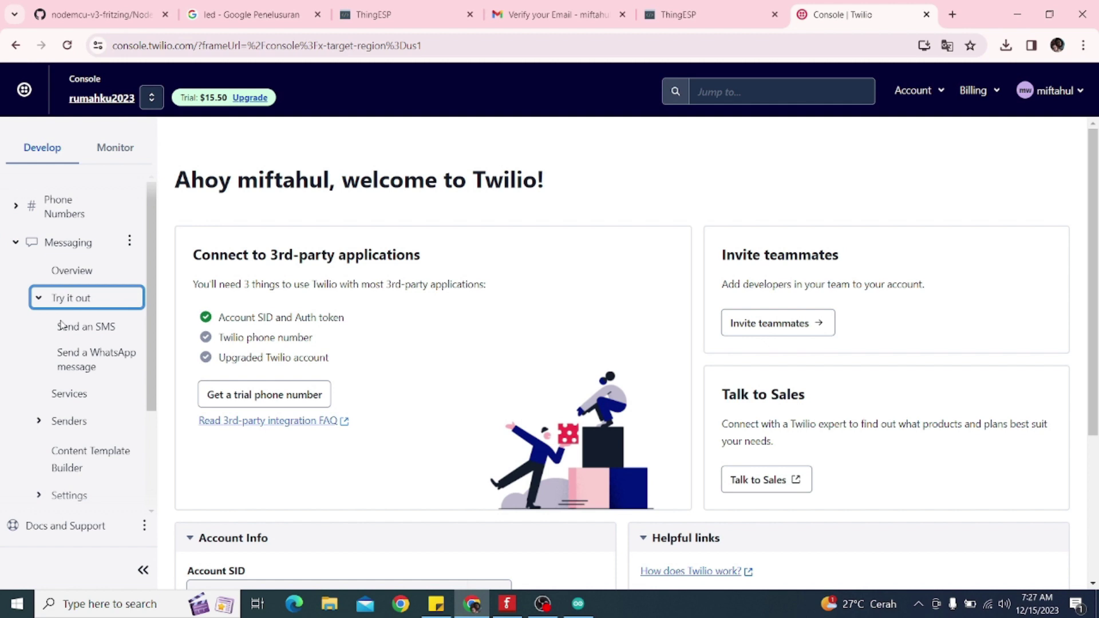
click(87, 359)
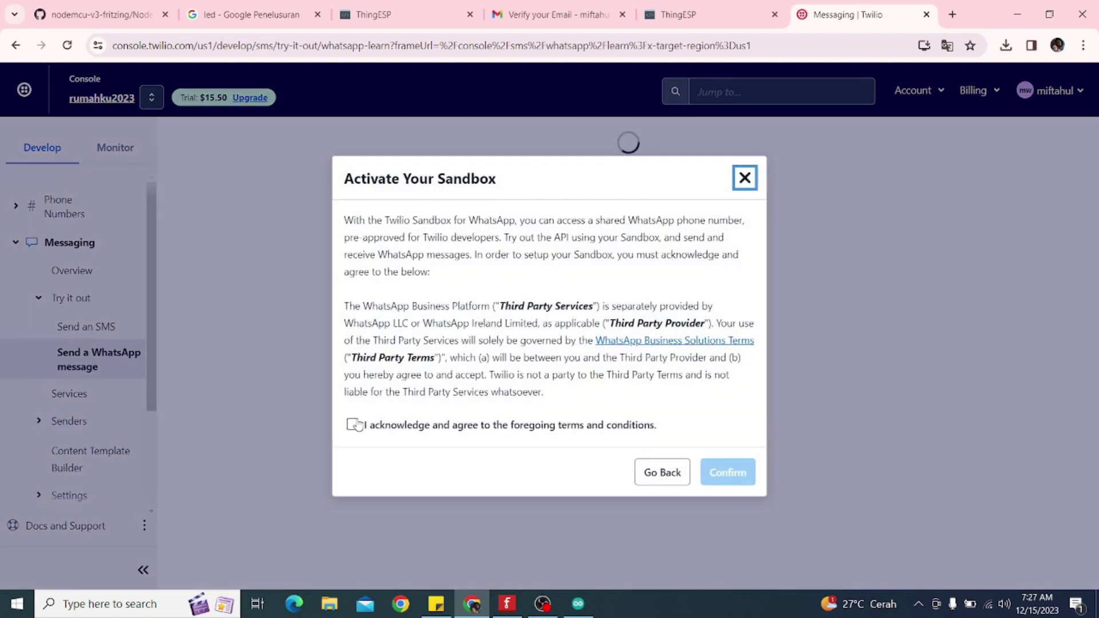
click(353, 426)
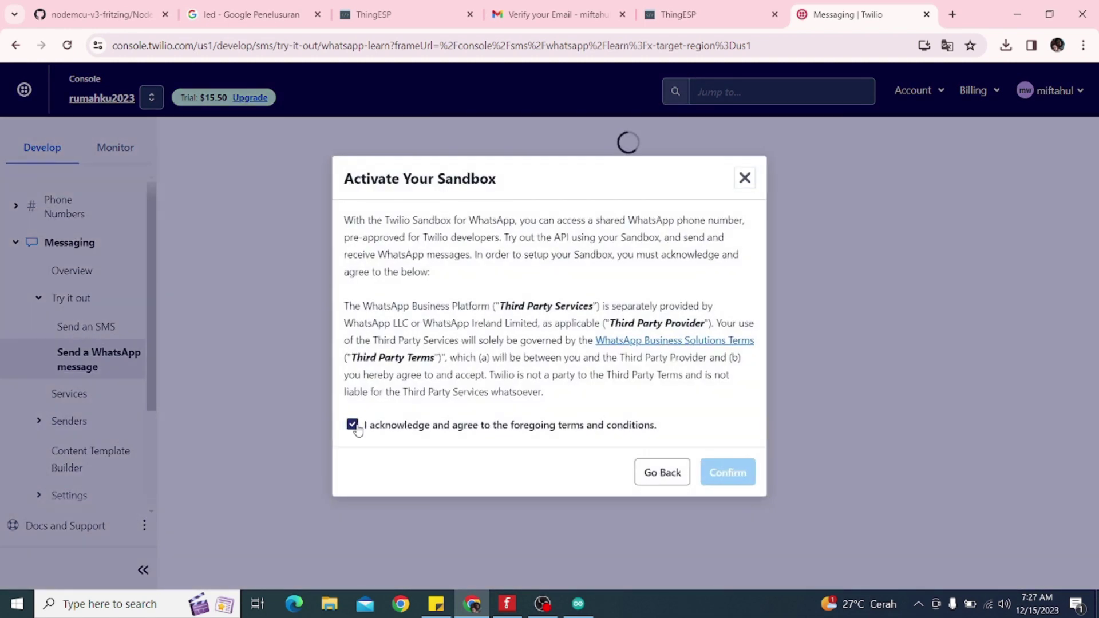
click(731, 475)
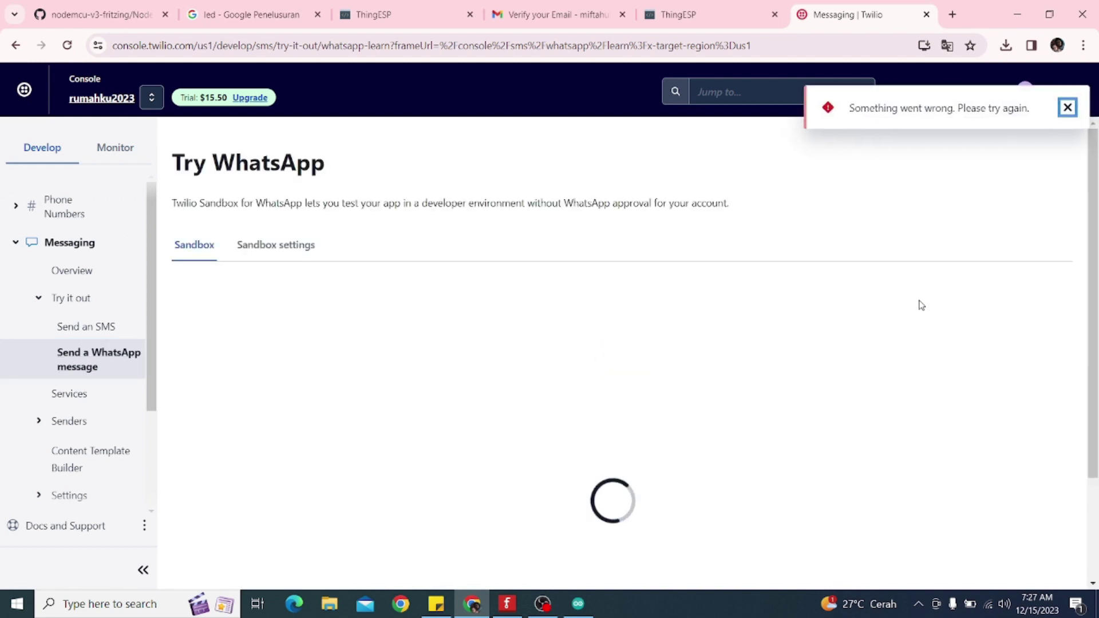
Dismiss the error notice, open the sandbox settings, and switch to the ThingESP tab
click(1063, 106)
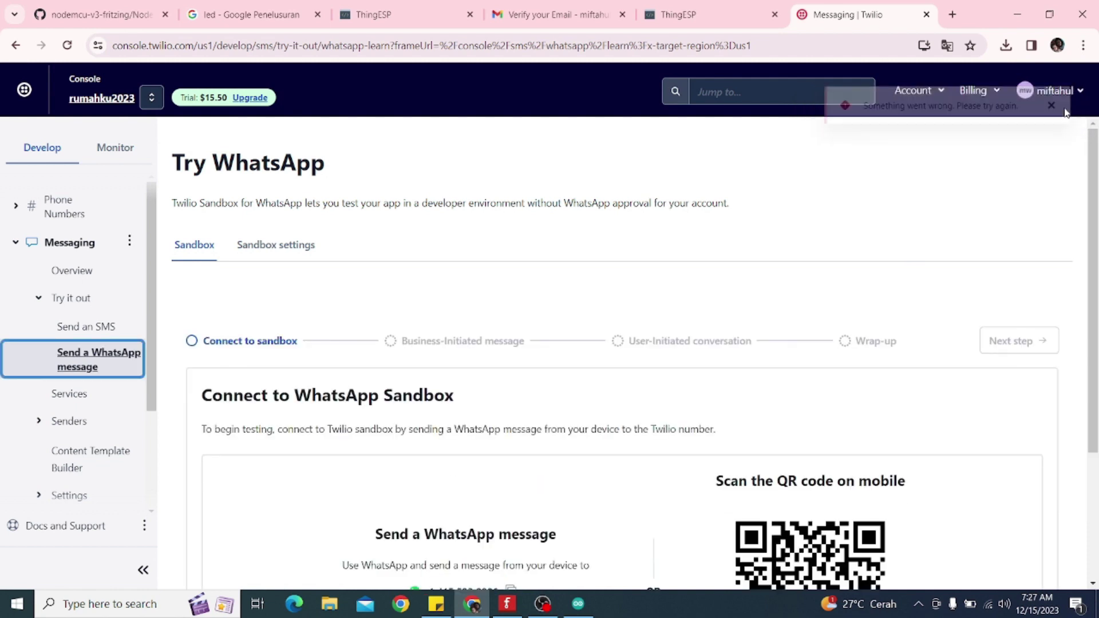
scroll(561, 271, down, 2)
scroll(564, 271, up, 2)
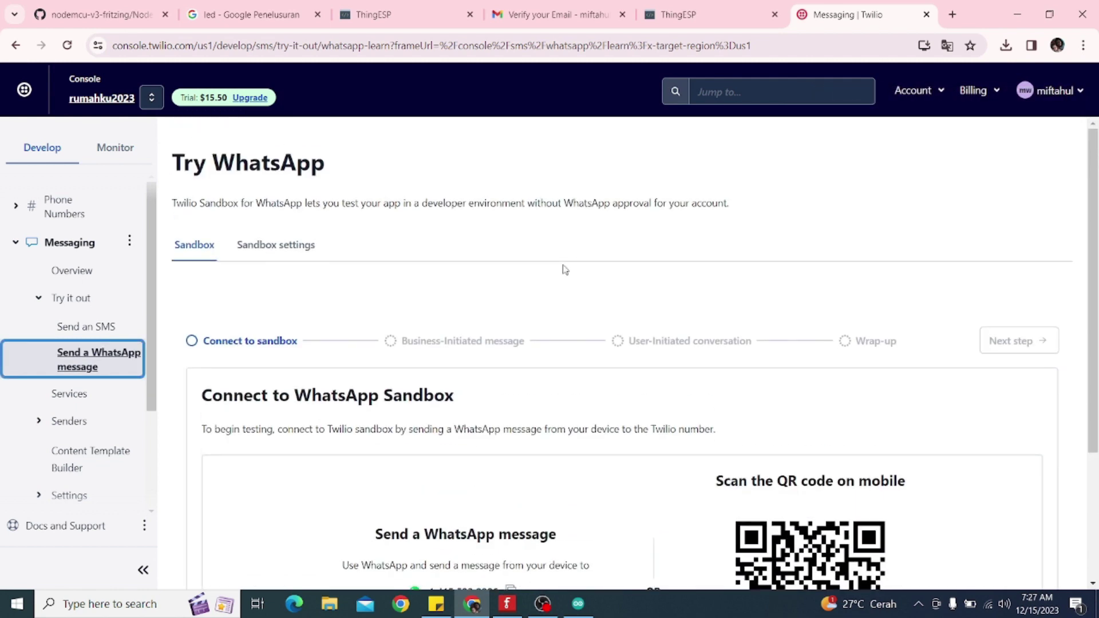
click(285, 248)
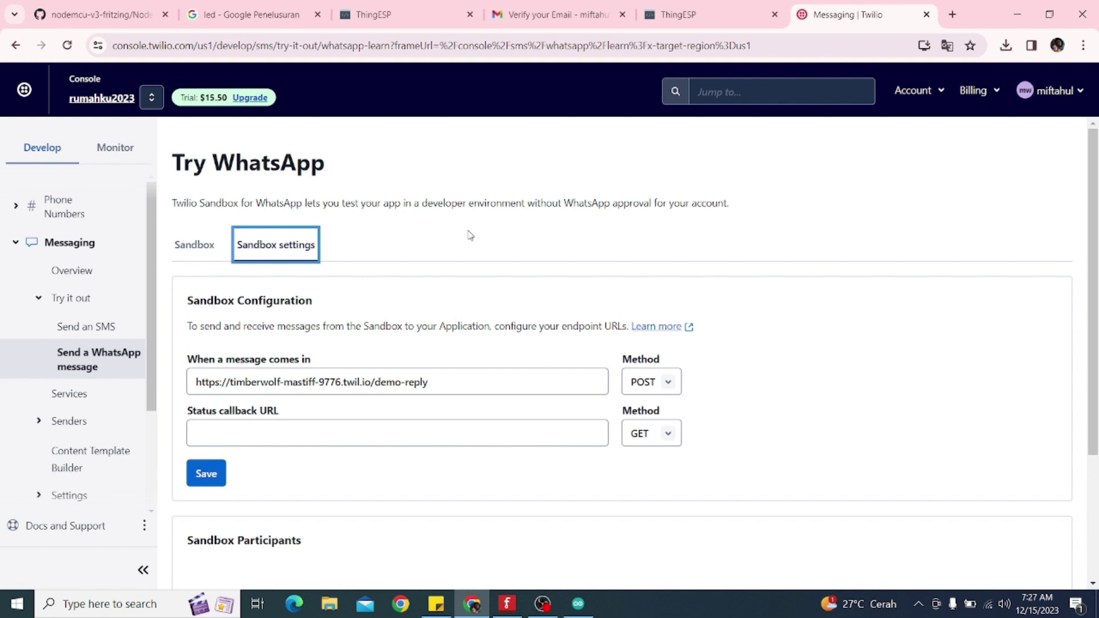
click(408, 20)
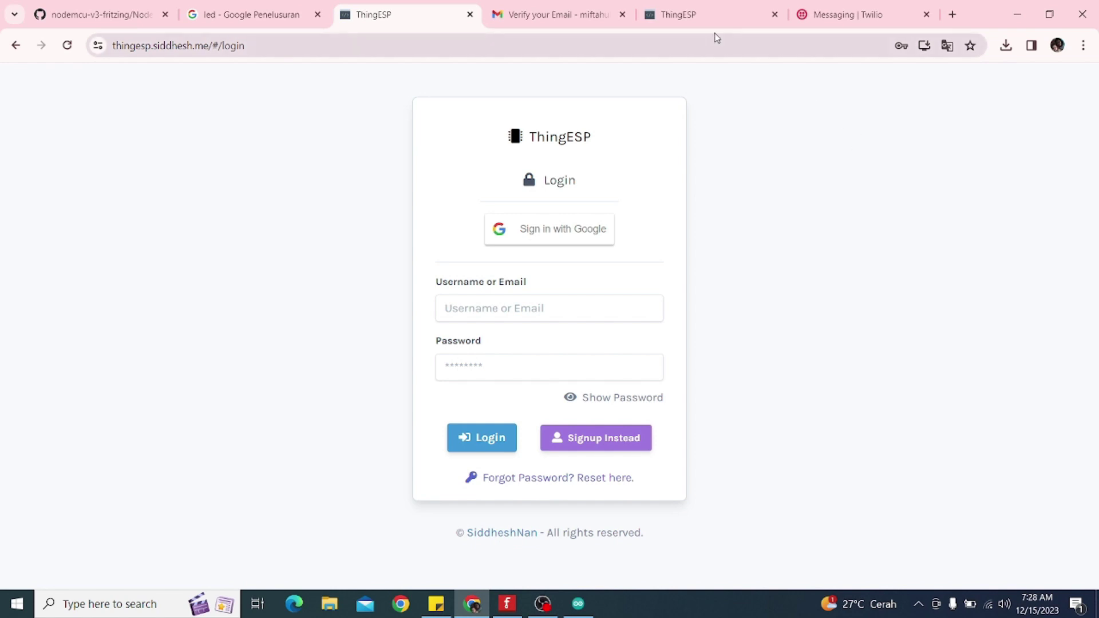
Copy the Twilio WhatsApp endpoint URL from the ThingESP project console and return to the Twilio tab
click(704, 20)
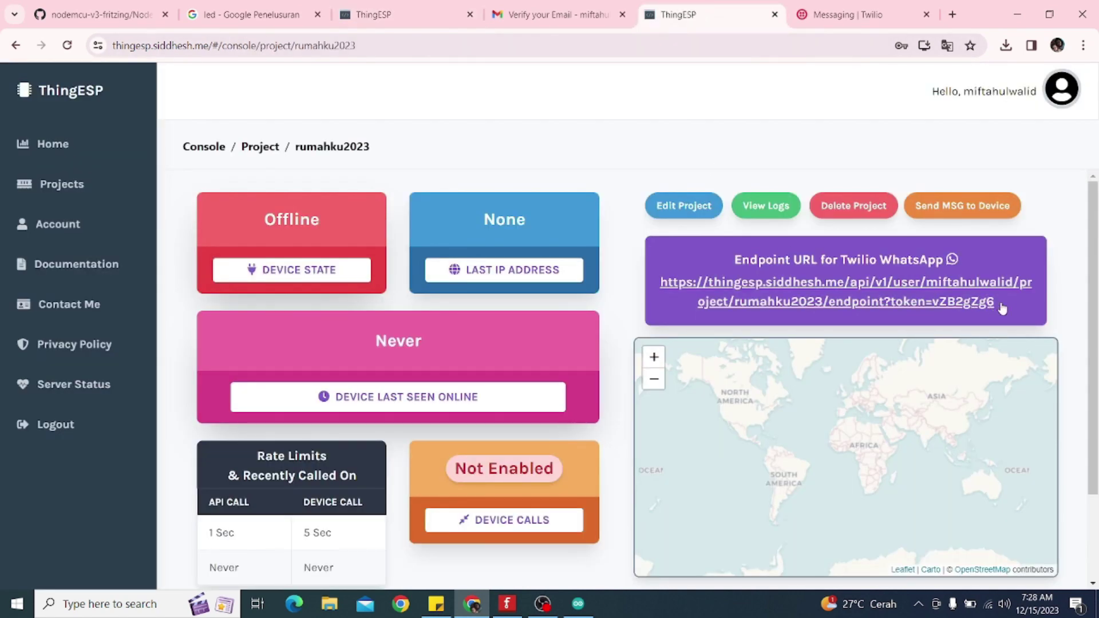
drag(999, 305, 657, 293)
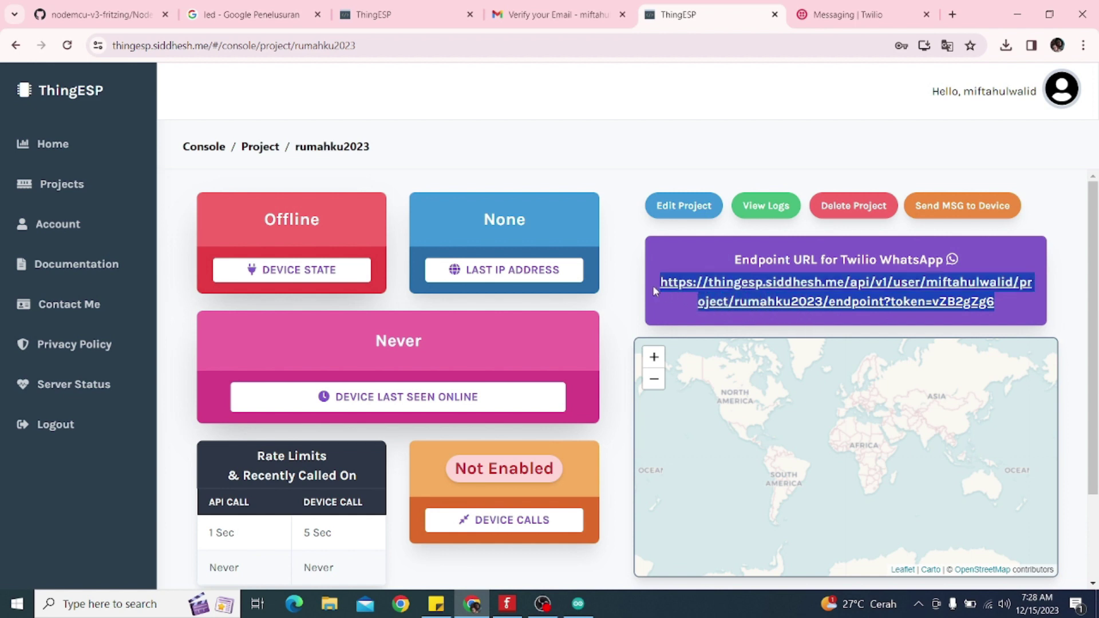
right_click(667, 280)
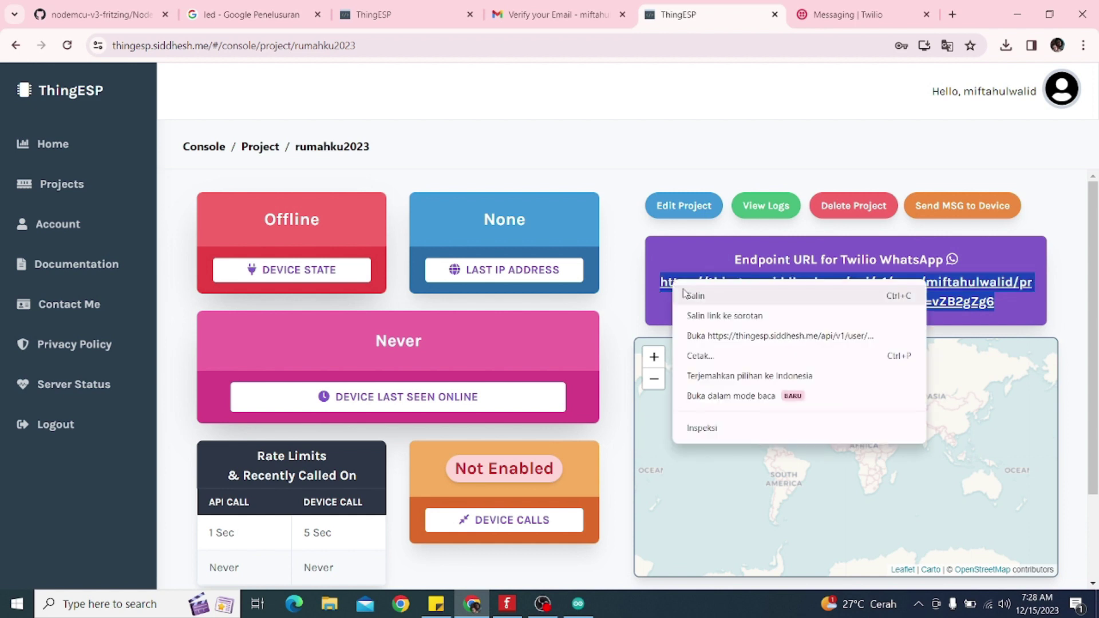
click(686, 292)
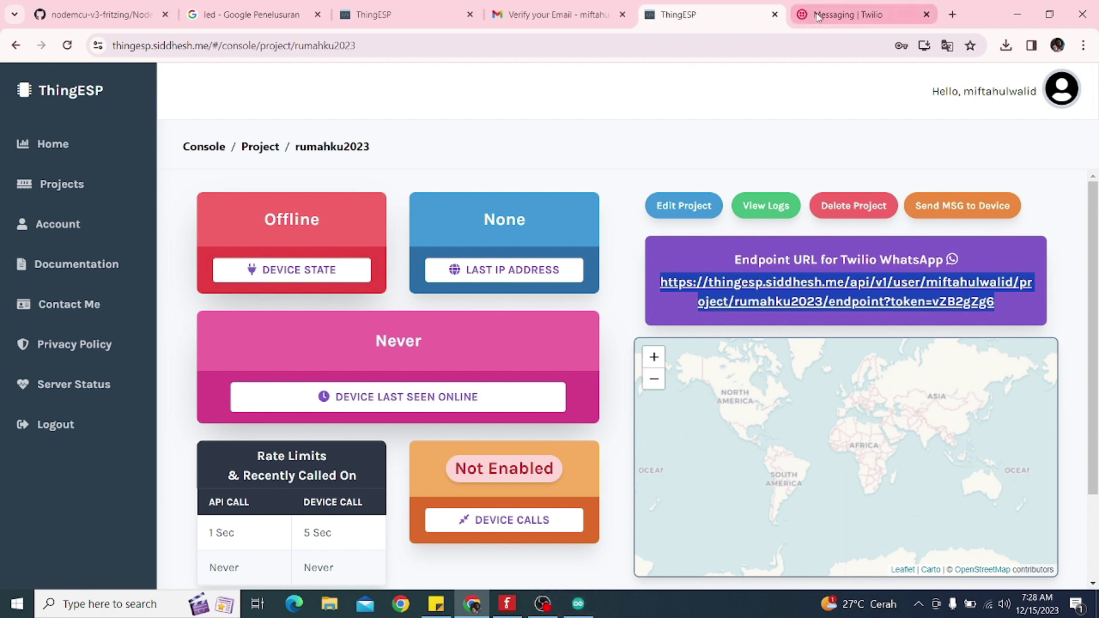
click(836, 16)
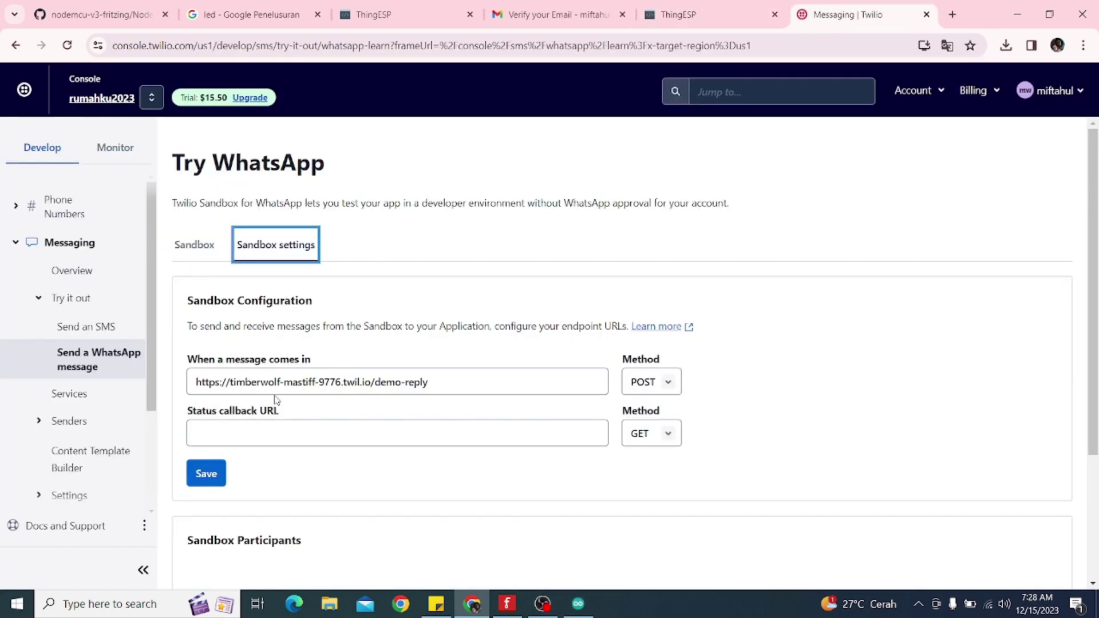
Replace the 'When a message comes in' URL with the ThingESP endpoint and save
drag(442, 382, 192, 383)
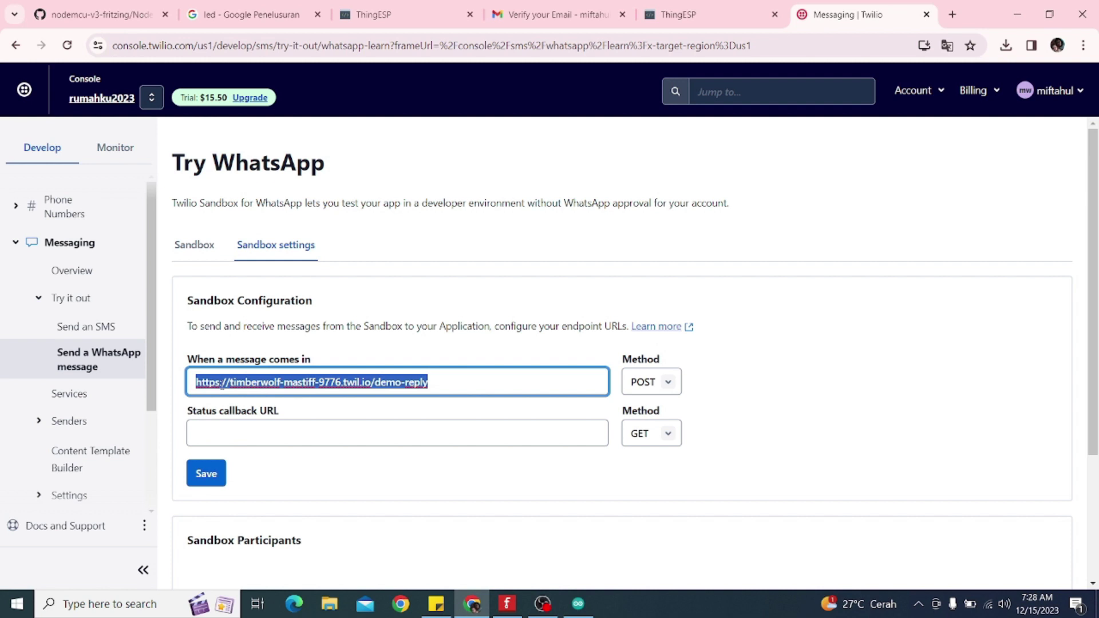
right_click(222, 383)
click(251, 153)
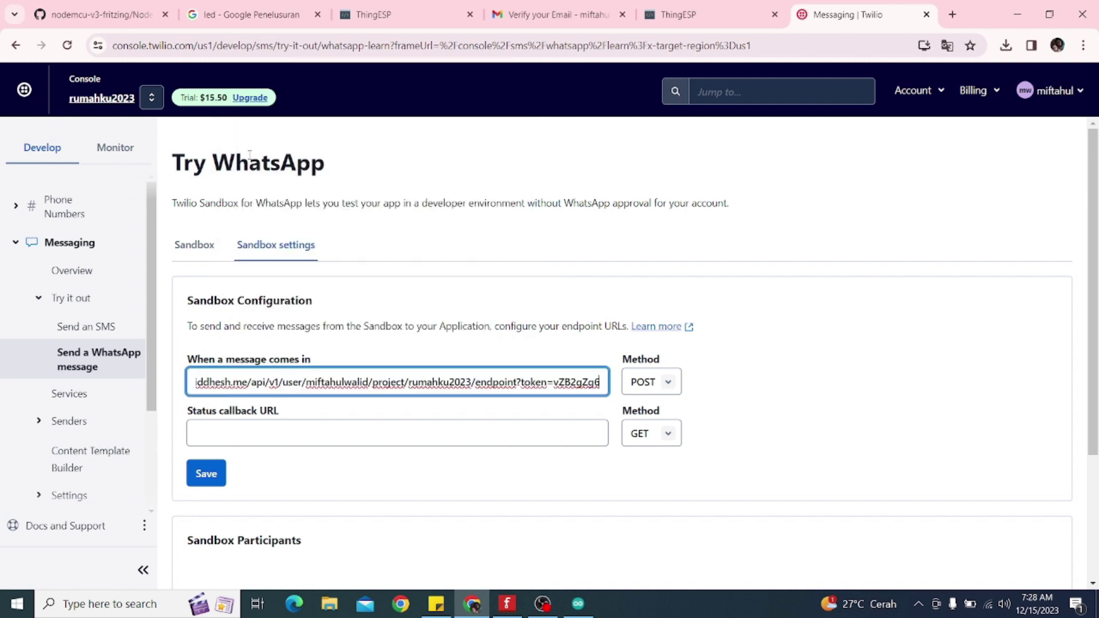
click(209, 473)
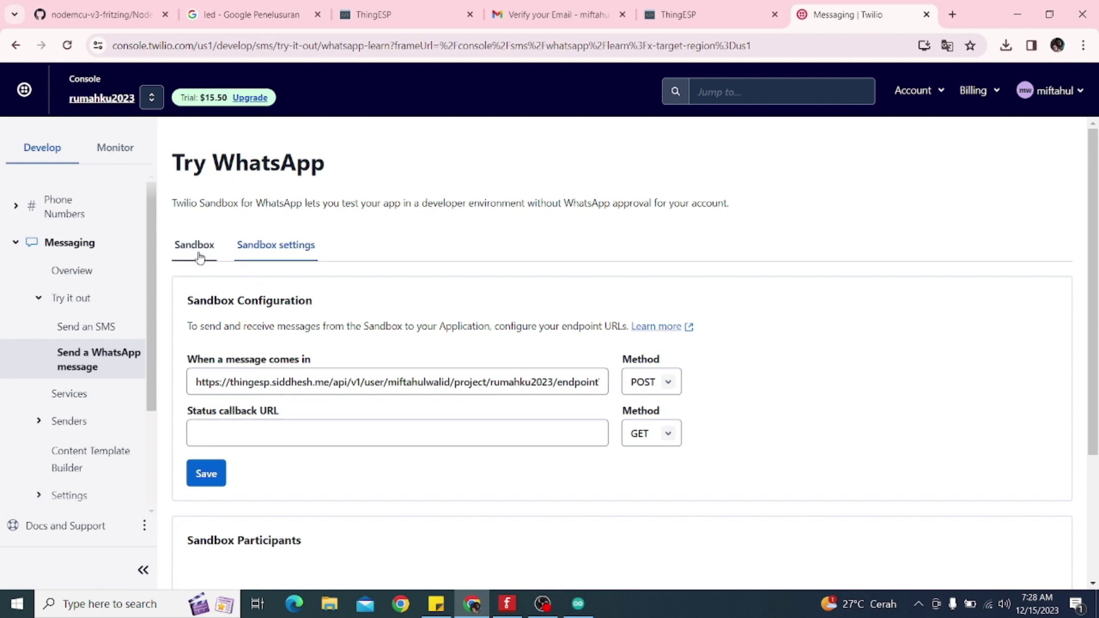
Open the Sandbox tab and scroll to the sandbox number, join code and QR code
click(207, 252)
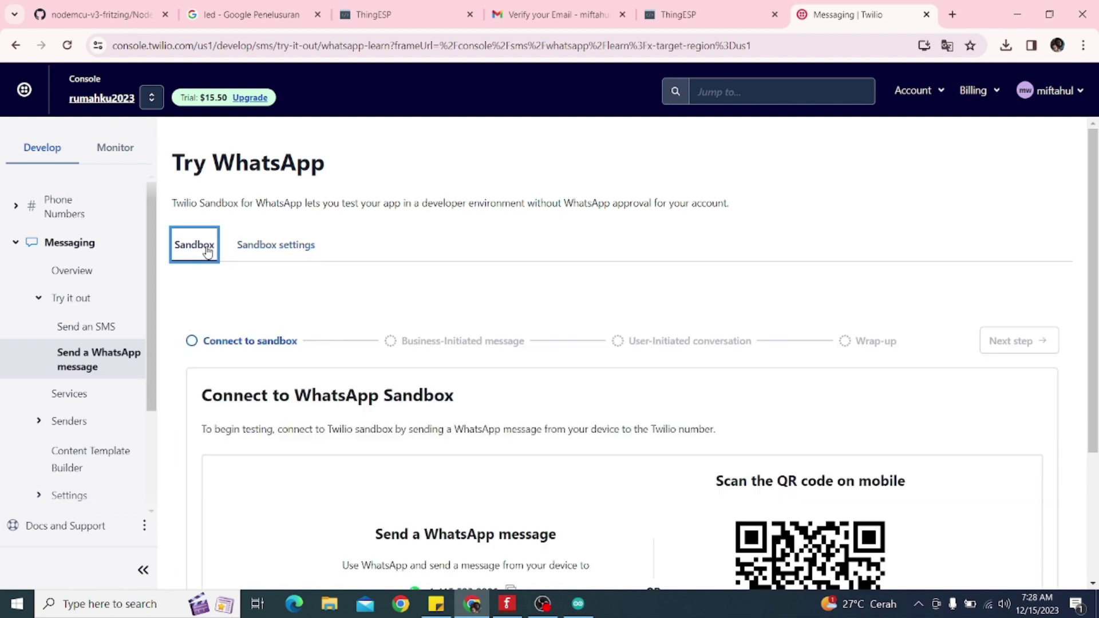
scroll(355, 299, down, 2)
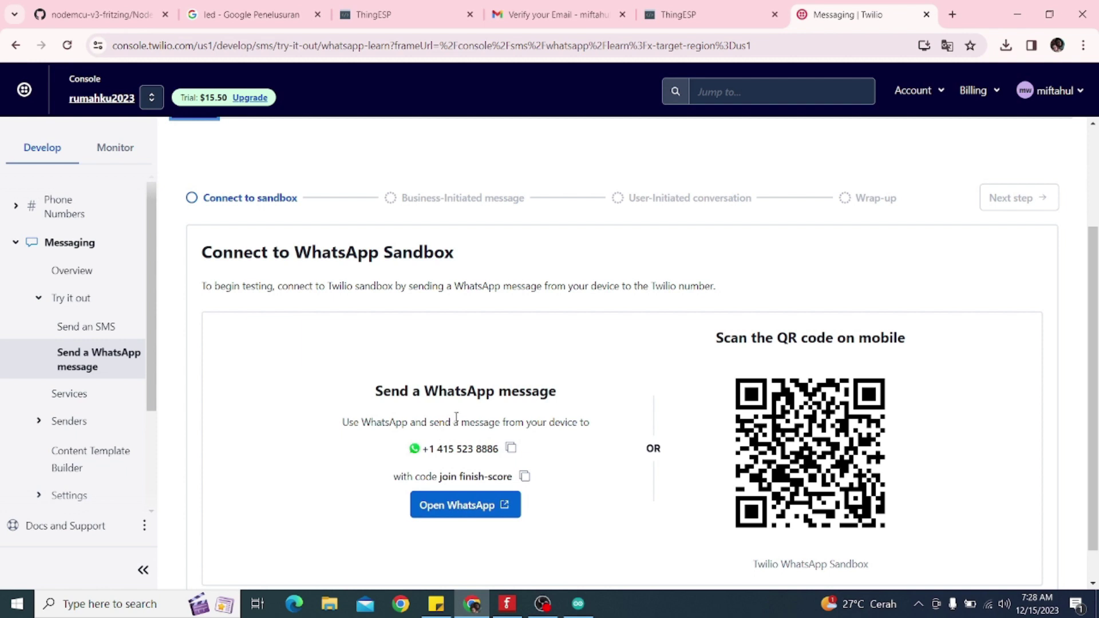
scroll(456, 417, up, 1)
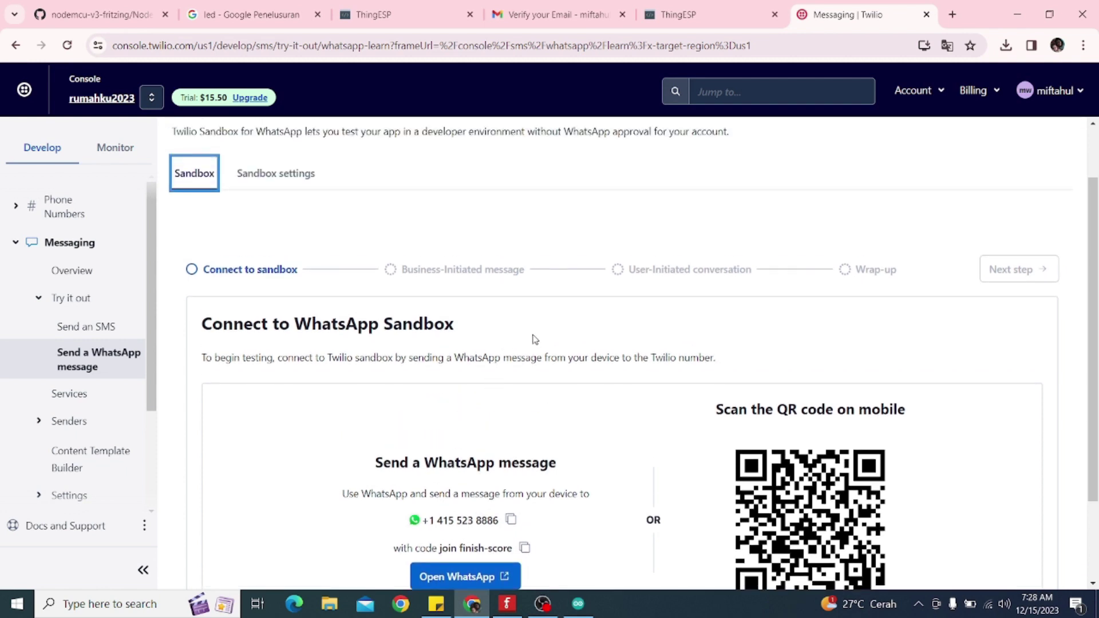
scroll(416, 271, down, 2)
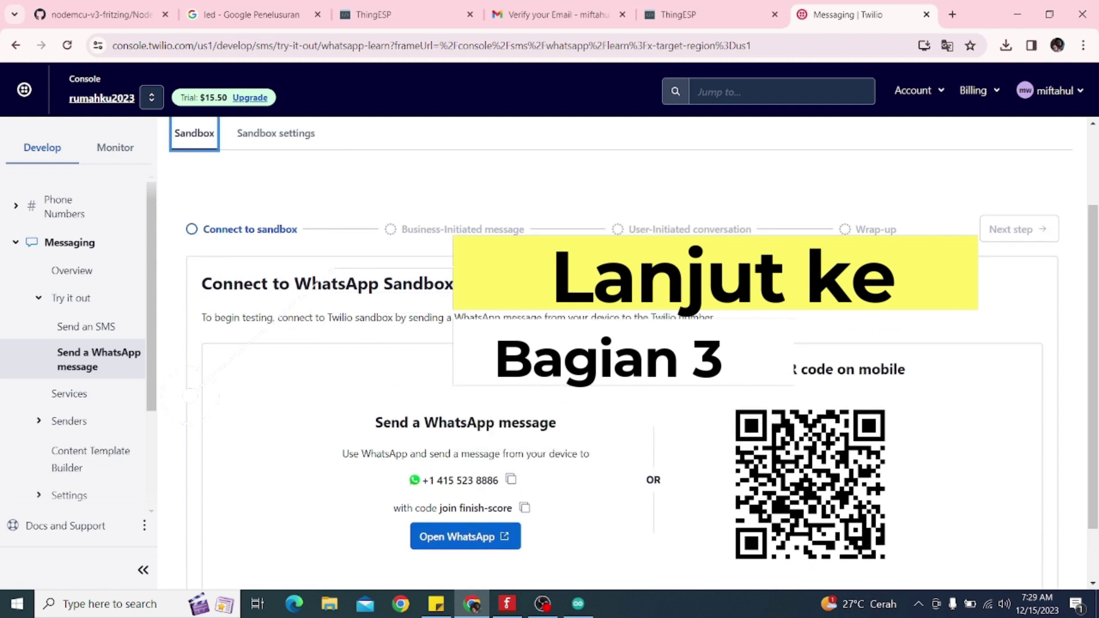
click(544, 605)
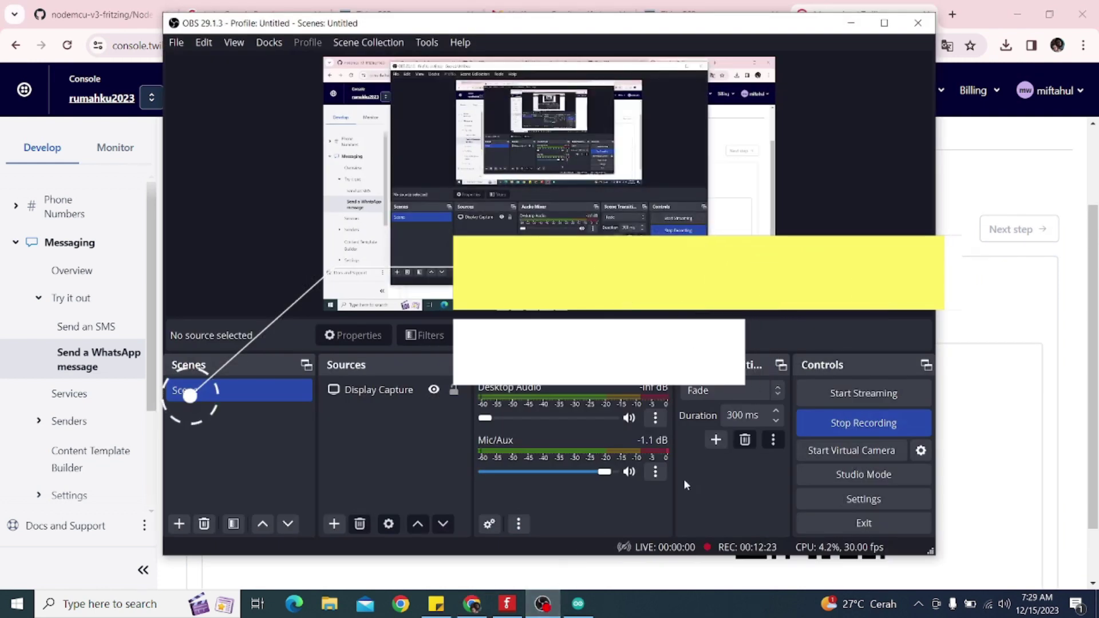